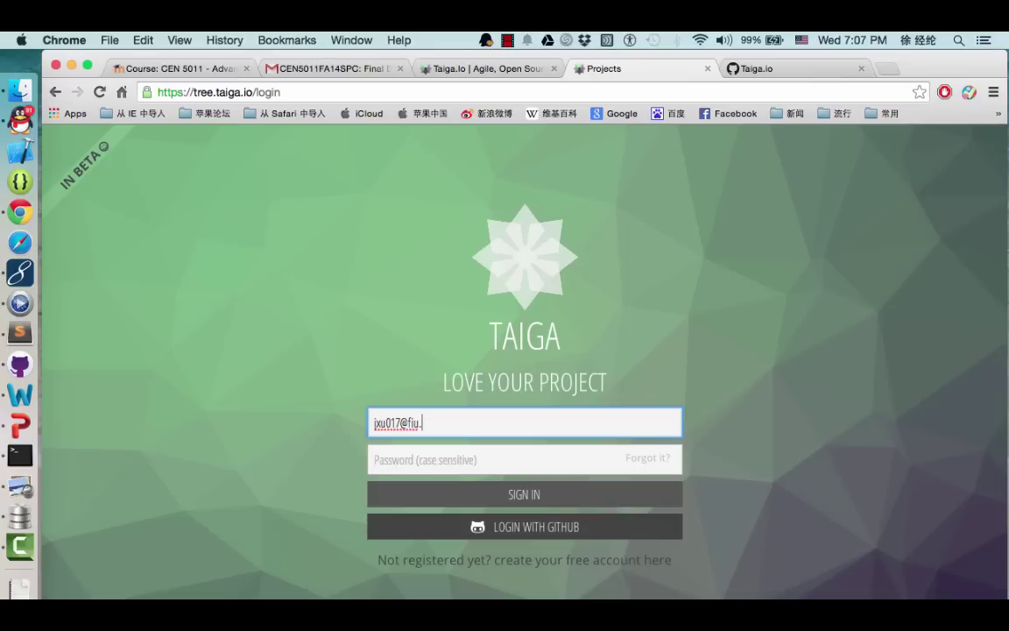
Enter the account password and sign in to Taiga
{"action": "key", "text": "Tab"}
{"action": "type", "text": "••••••••••"}
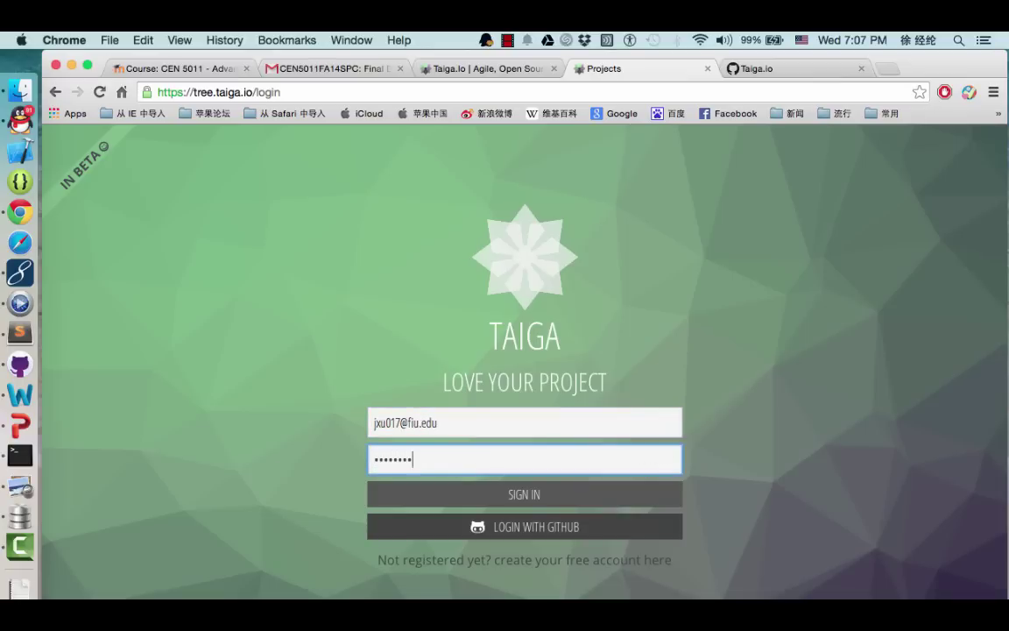
{"action": "left_click", "coordinate": [545, 496]}
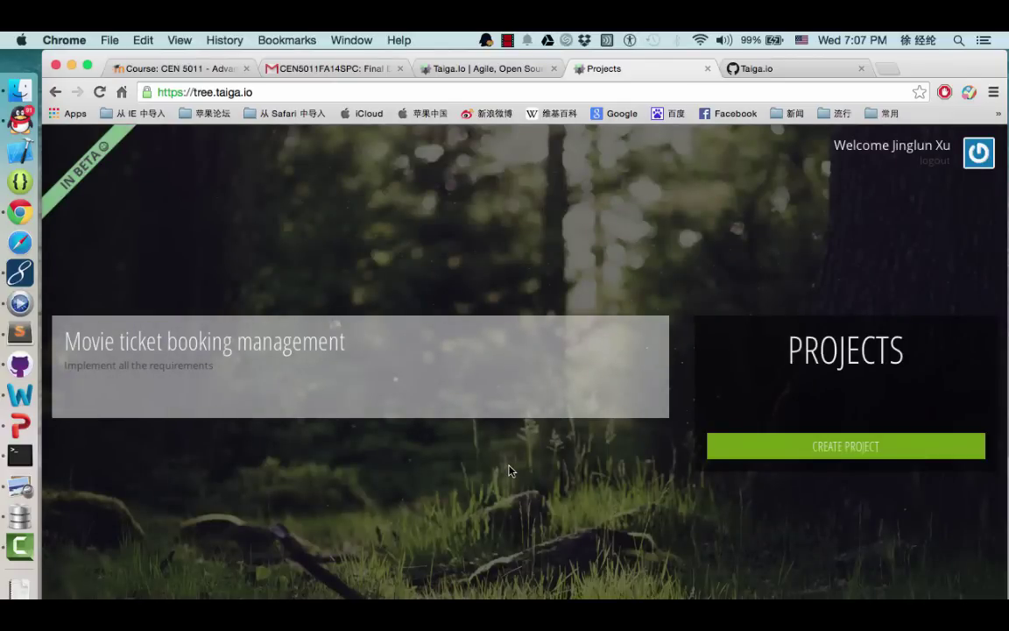
Start a new project from the Kanban template and continue to the name form
{"action": "left_click", "coordinate": [778, 450]}
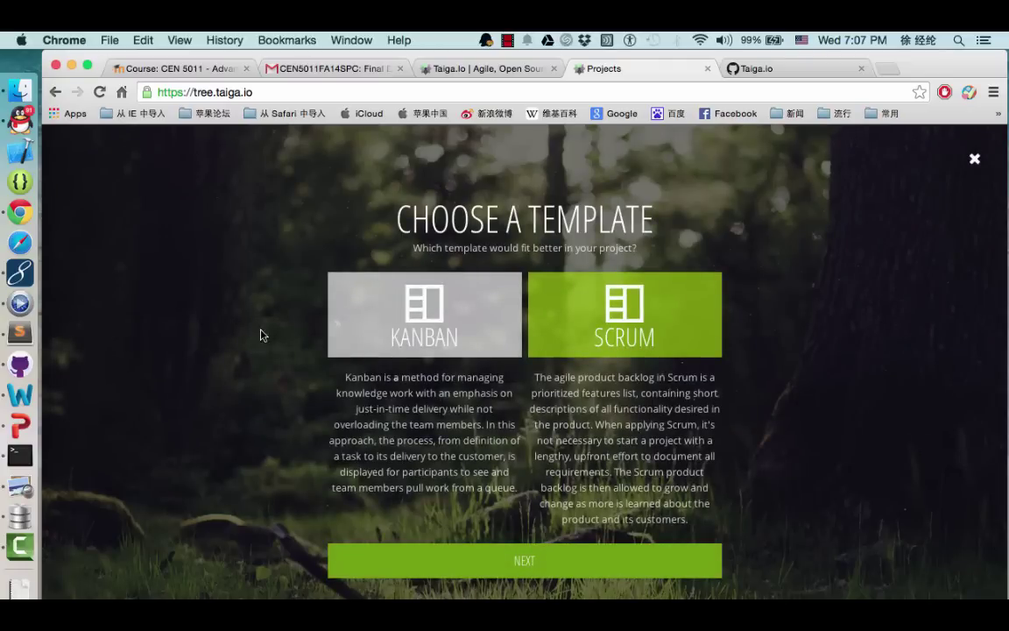
{"action": "left_click", "coordinate": [373, 318]}
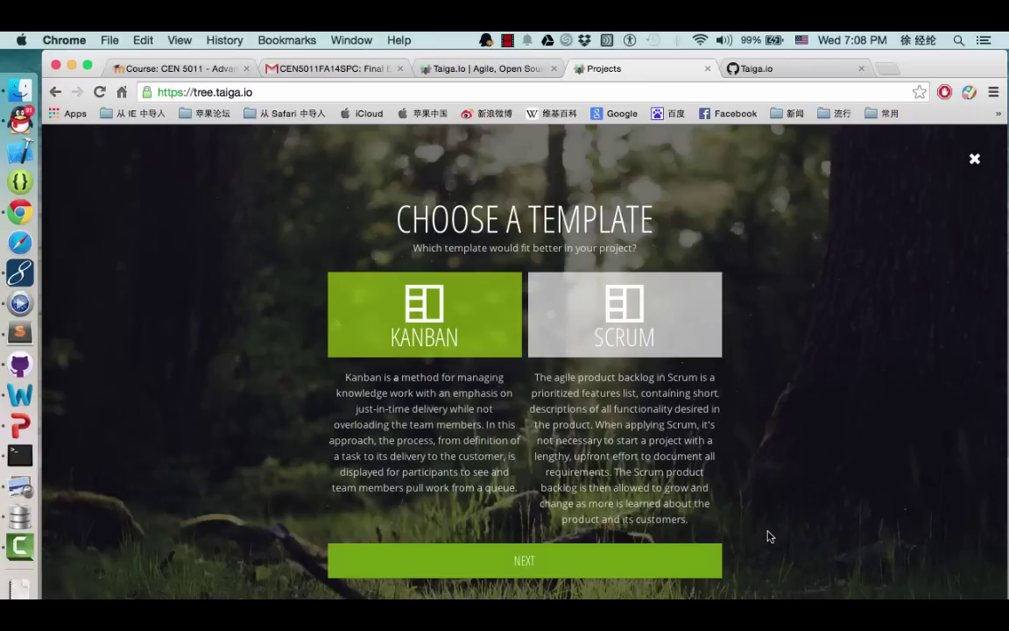
{"action": "left_click", "coordinate": [566, 558]}
Create the project 'Patent Search System' with the description 'Full-text search'
{"action": "left_click", "coordinate": [377, 335]}
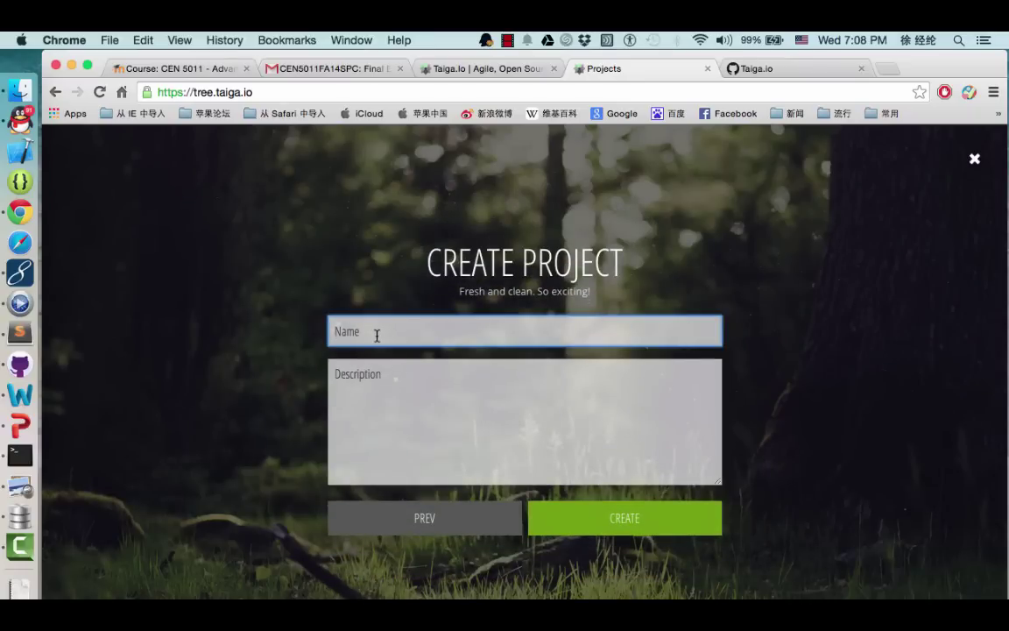
{"action": "type", "text": "Patent Search System"}
{"action": "left_click", "coordinate": [357, 374]}
{"action": "type", "text": "Full-"}
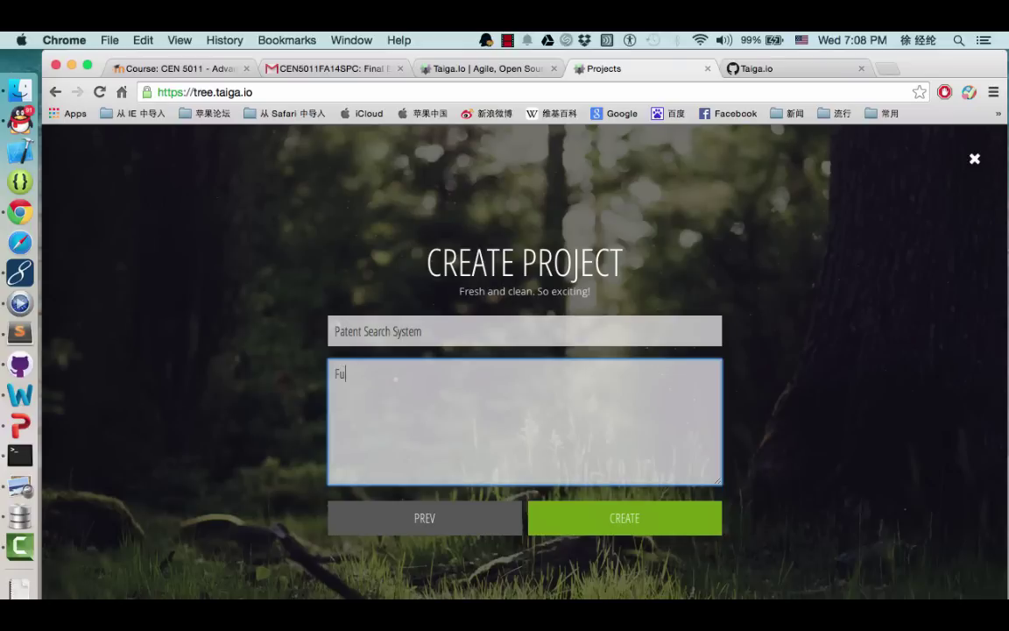
{"action": "type", "text": "text search"}
{"action": "left_click", "coordinate": [584, 516]}
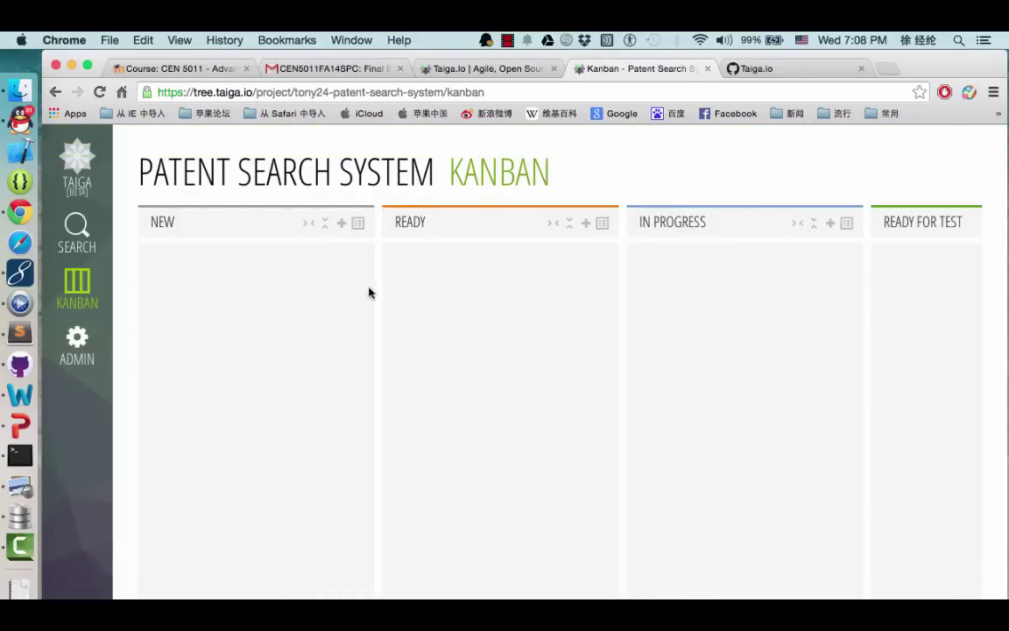
Go to Admin and open Manage Members for Patent Search System
{"action": "scroll", "coordinate": [452, 374], "scroll_direction": "right", "scroll_amount": 8}
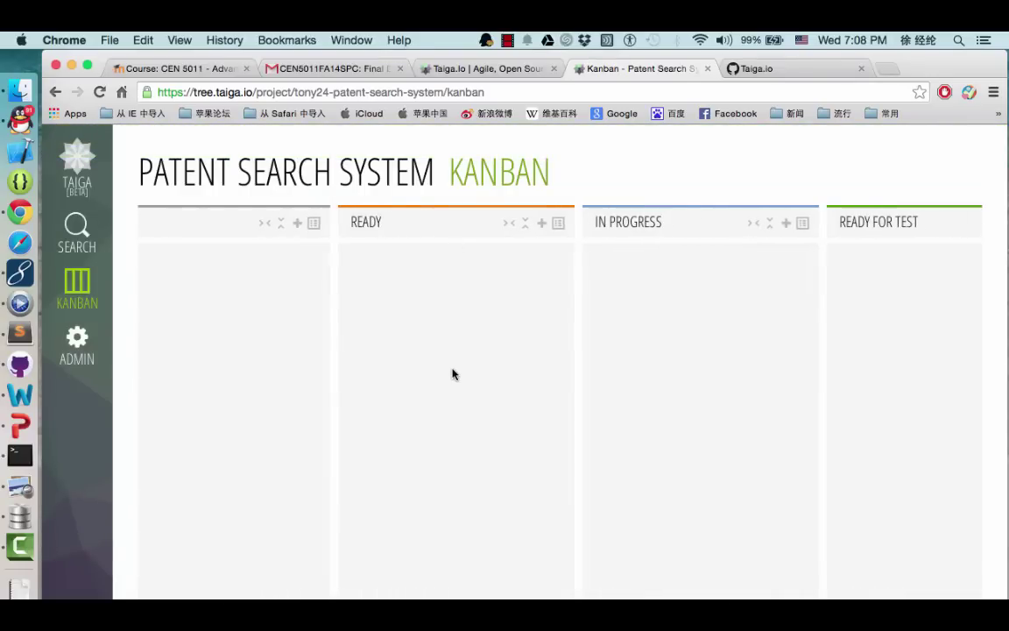
{"action": "scroll", "coordinate": [452, 374], "scroll_direction": "left", "scroll_amount": 8}
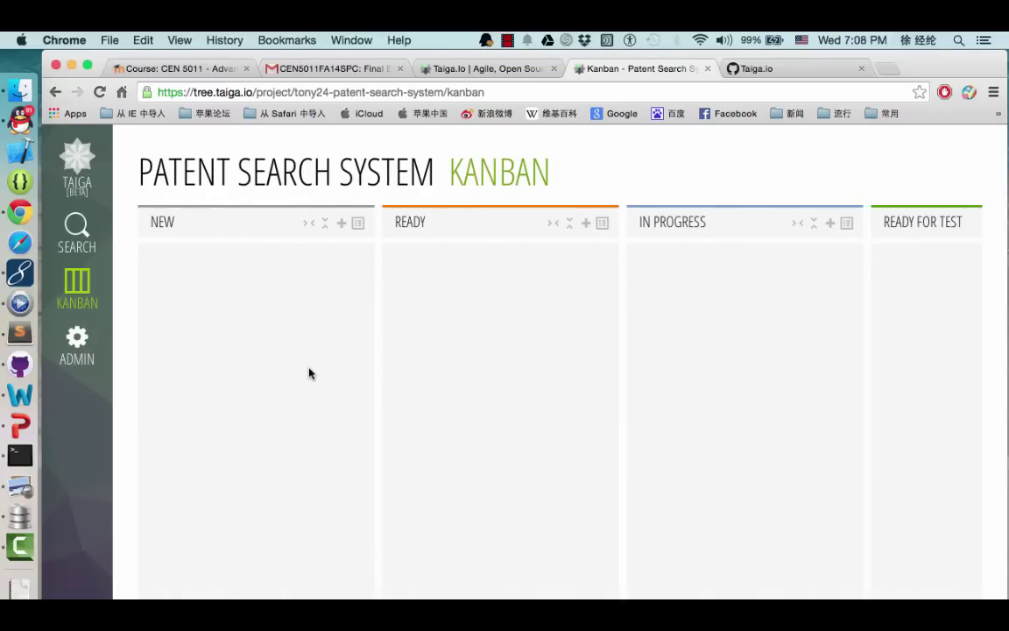
{"action": "left_click", "coordinate": [84, 350]}
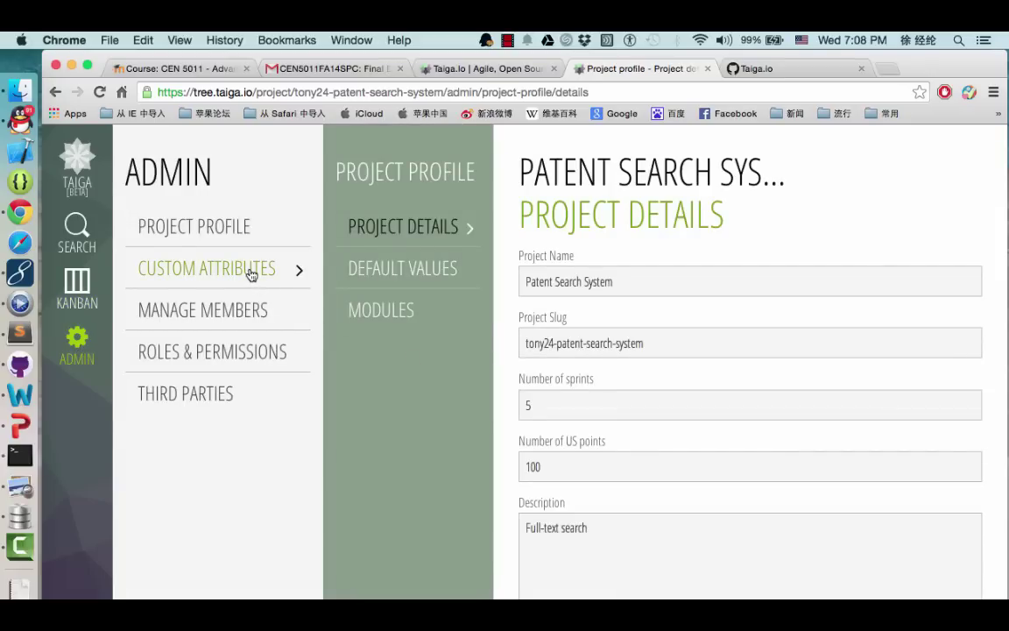
{"action": "left_click", "coordinate": [250, 317]}
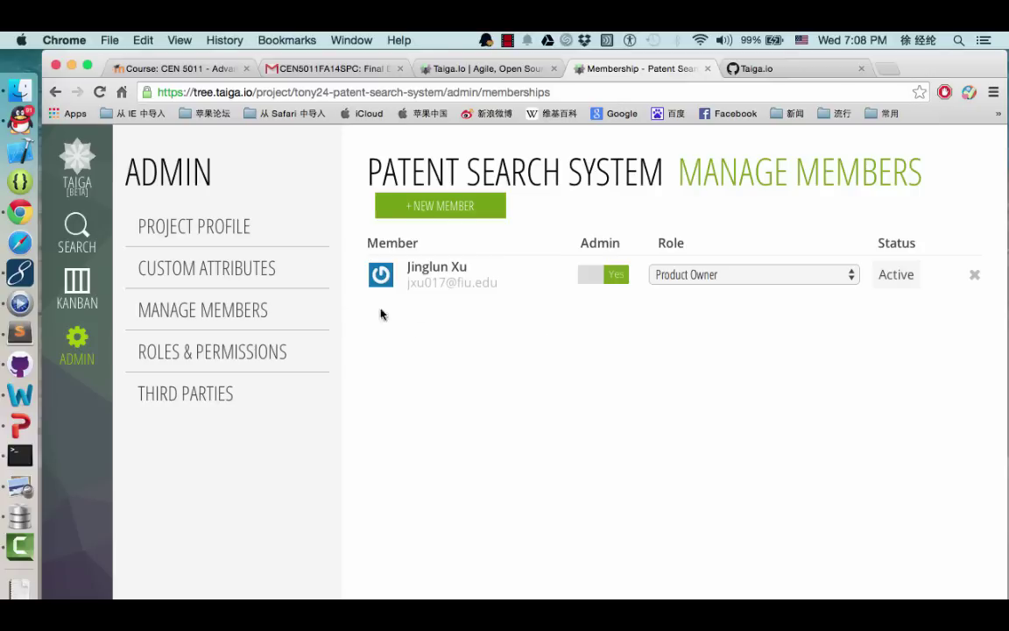
Invite a new member by their e-mail address with the Front role
{"action": "left_click", "coordinate": [464, 208]}
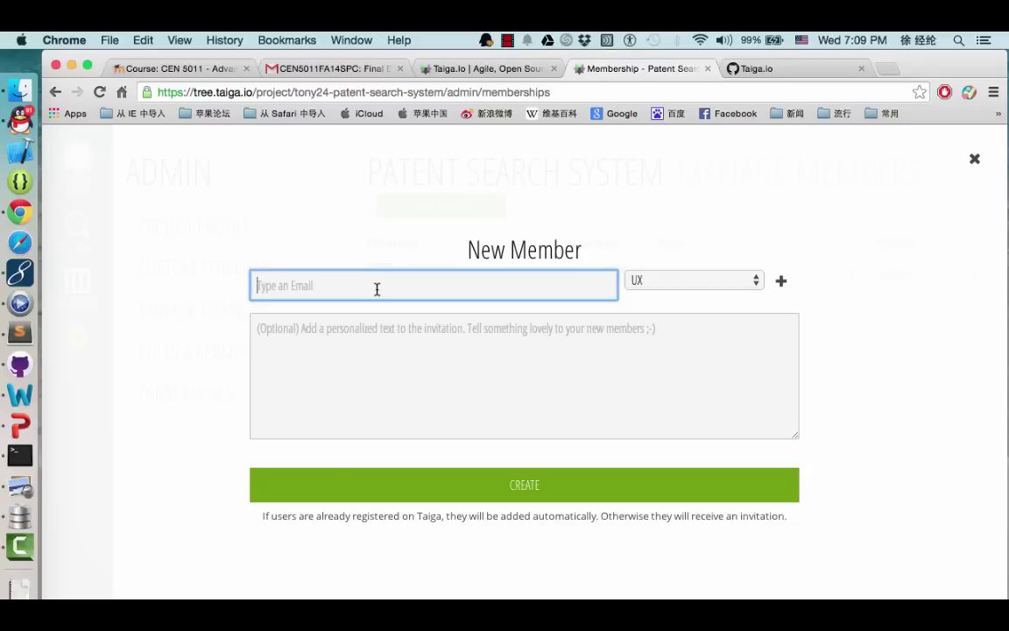
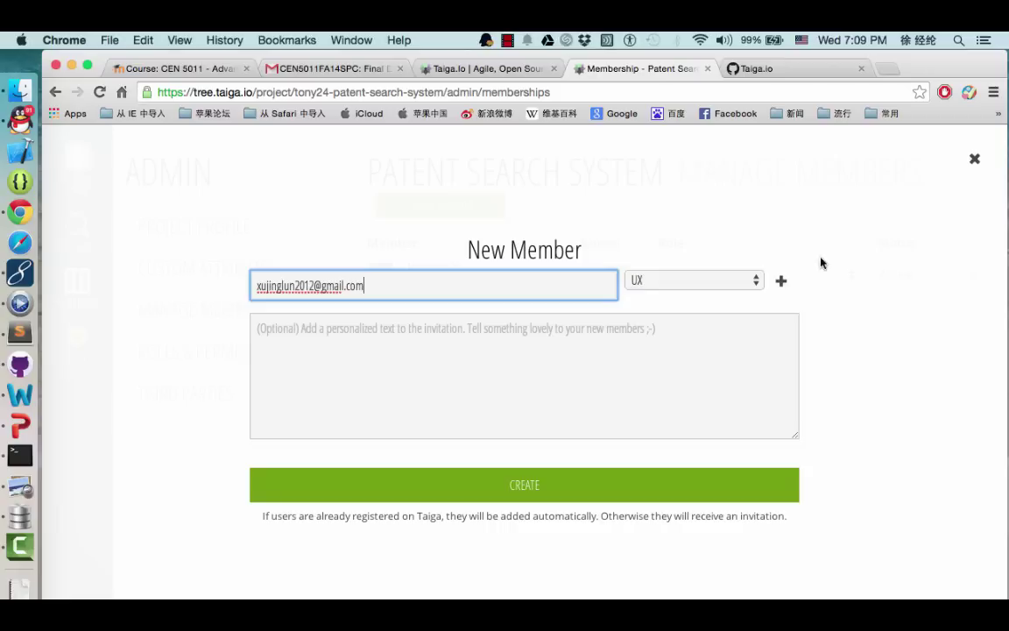
{"action": "left_click", "coordinate": [755, 282]}
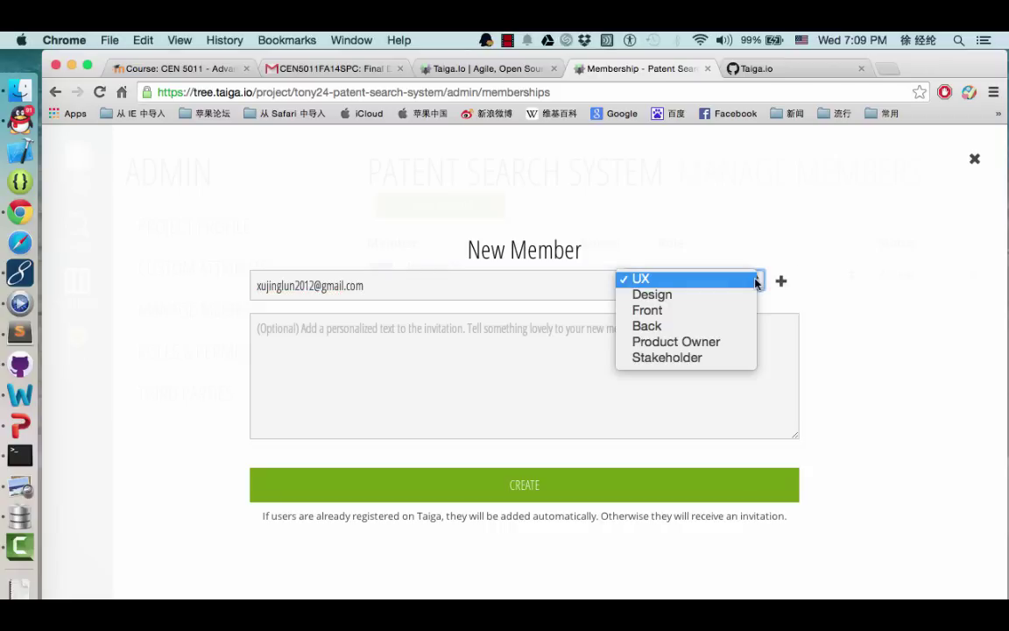
{"action": "left_click", "coordinate": [690, 309]}
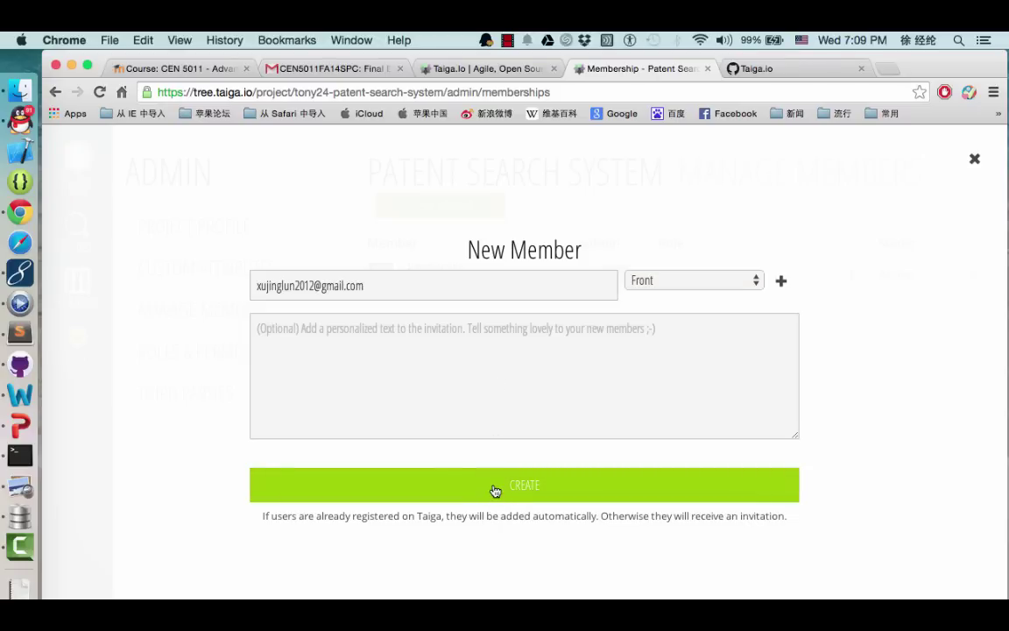
{"action": "left_click", "coordinate": [493, 486]}
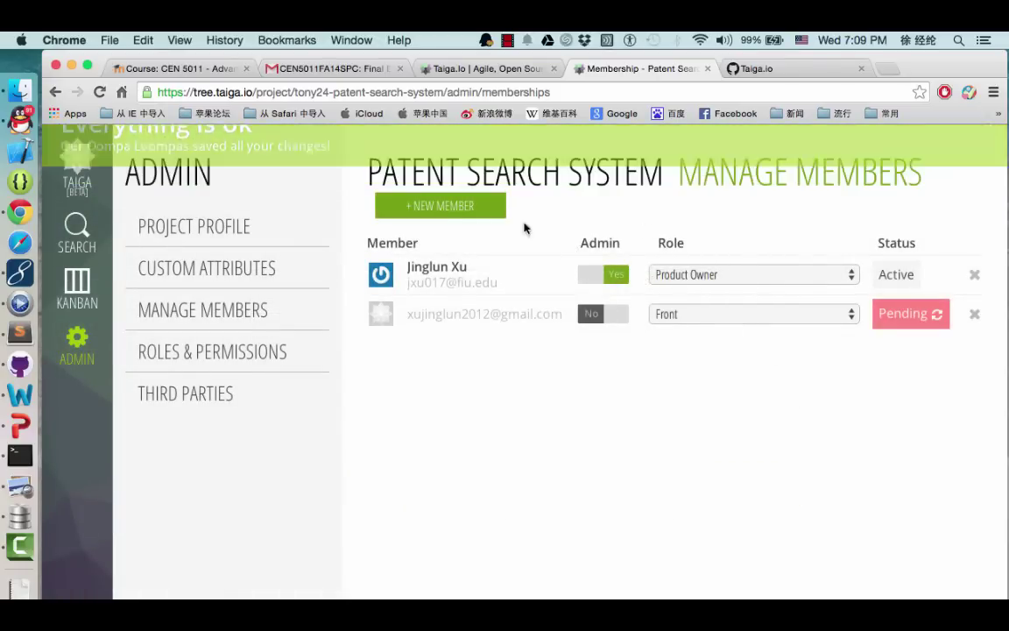
Invite a second member by e-mail with the Back role, keeping the Front invitation
{"action": "left_click", "coordinate": [480, 208]}
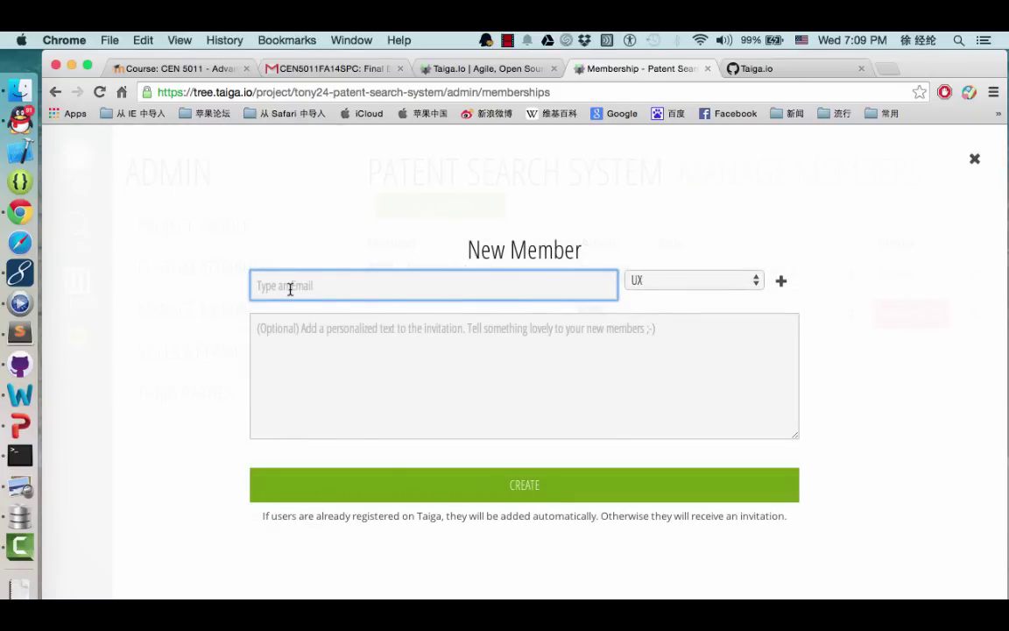
{"action": "left_click", "coordinate": [755, 281]}
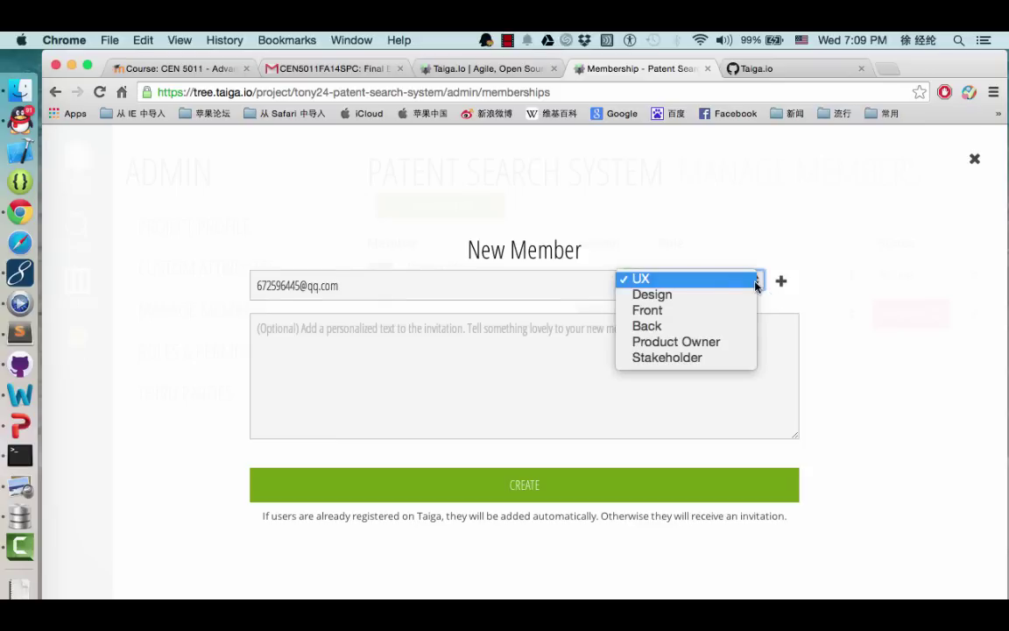
{"action": "left_click", "coordinate": [683, 327]}
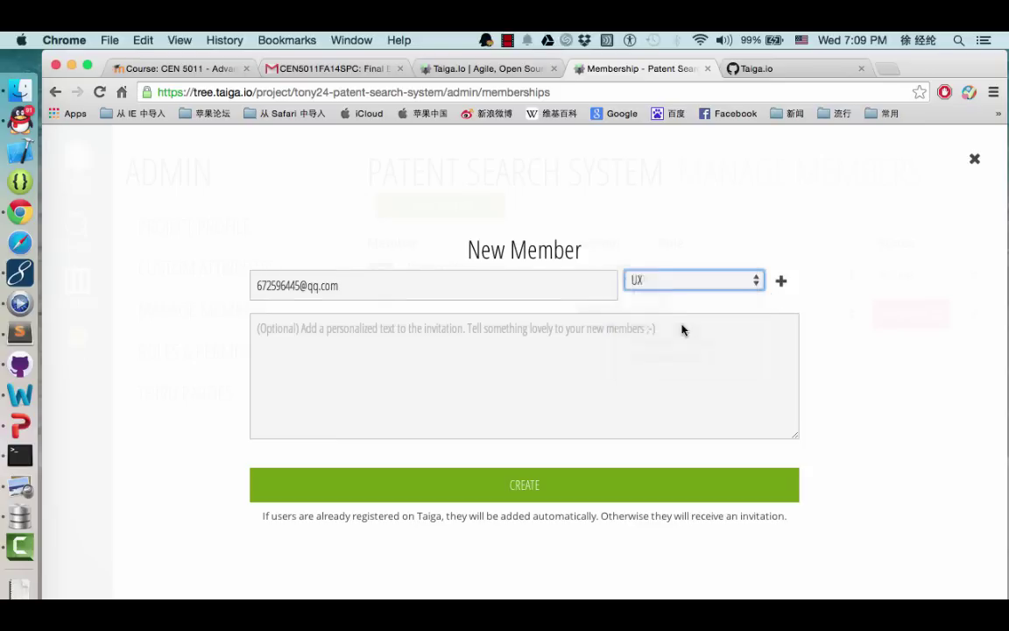
{"action": "left_click", "coordinate": [514, 491]}
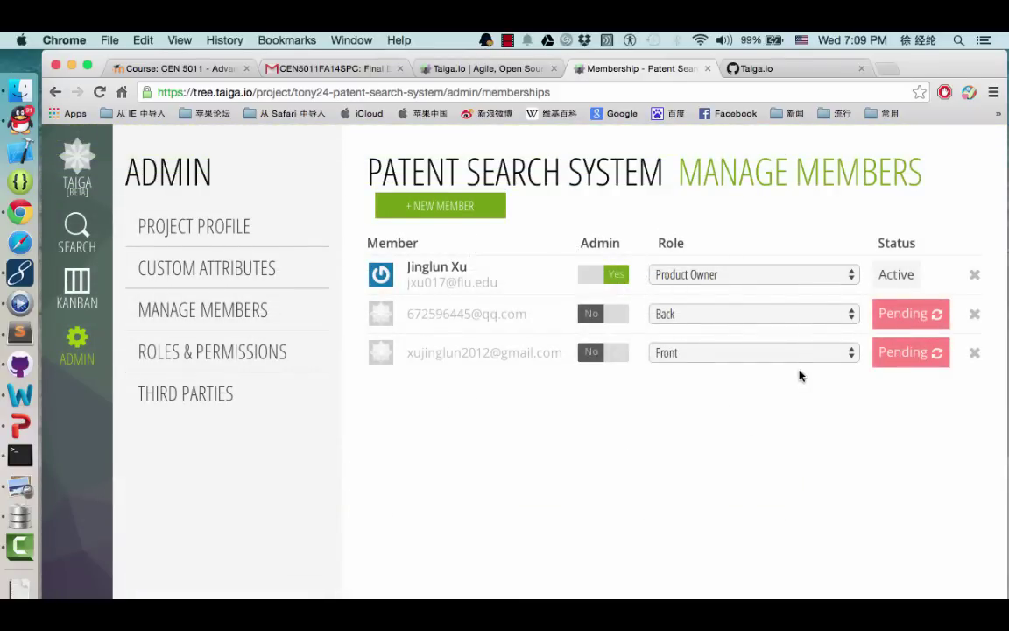
{"action": "left_click", "coordinate": [974, 353]}
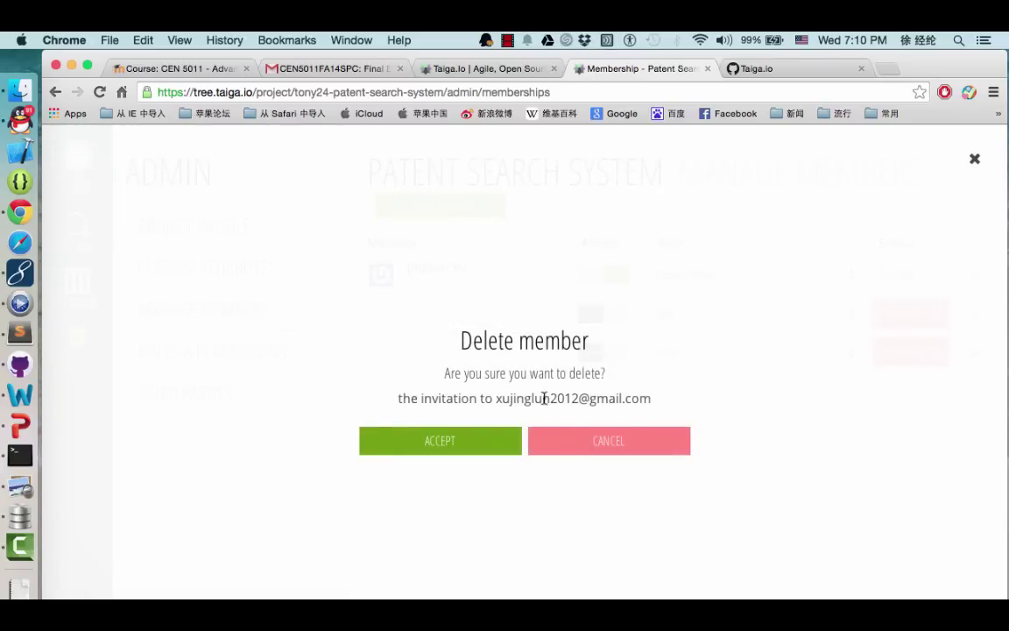
{"action": "left_click", "coordinate": [576, 434]}
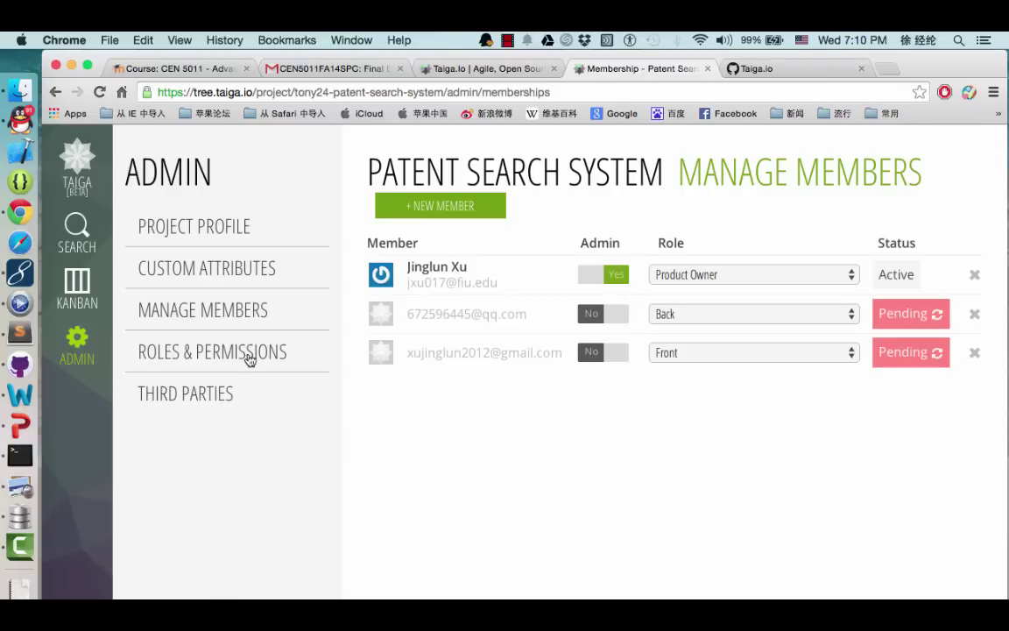
Open the Third Parties GitHub settings and review the secret key and payload URL
{"action": "left_click", "coordinate": [211, 399]}
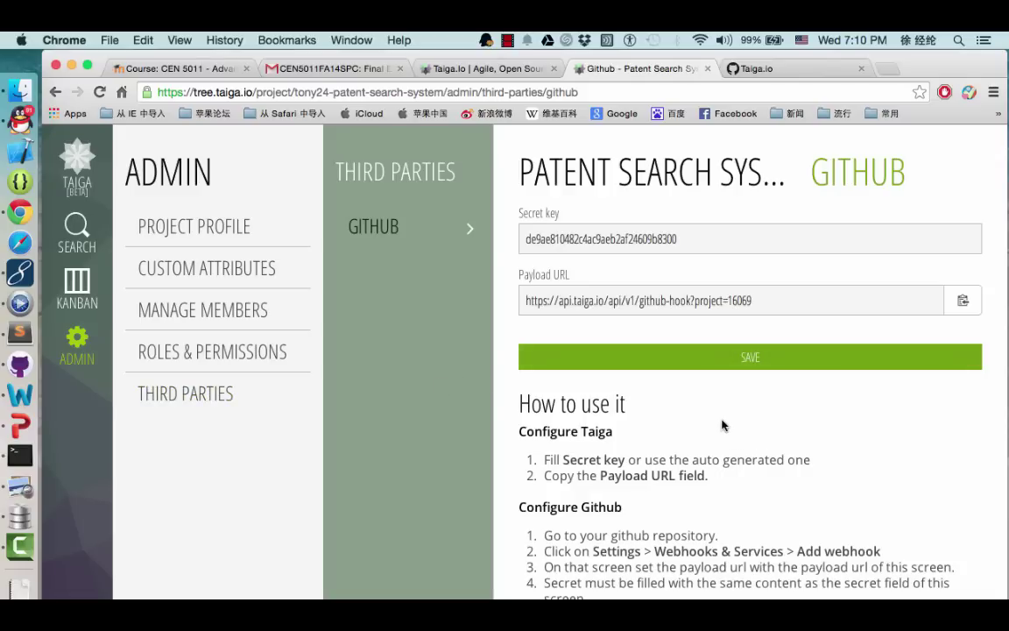
{"action": "scroll", "coordinate": [722, 424], "scroll_direction": "down", "scroll_amount": 2}
{"action": "scroll", "coordinate": [722, 425], "scroll_direction": "up", "scroll_amount": 2}
{"action": "scroll", "coordinate": [722, 425], "scroll_direction": "down", "scroll_amount": 2}
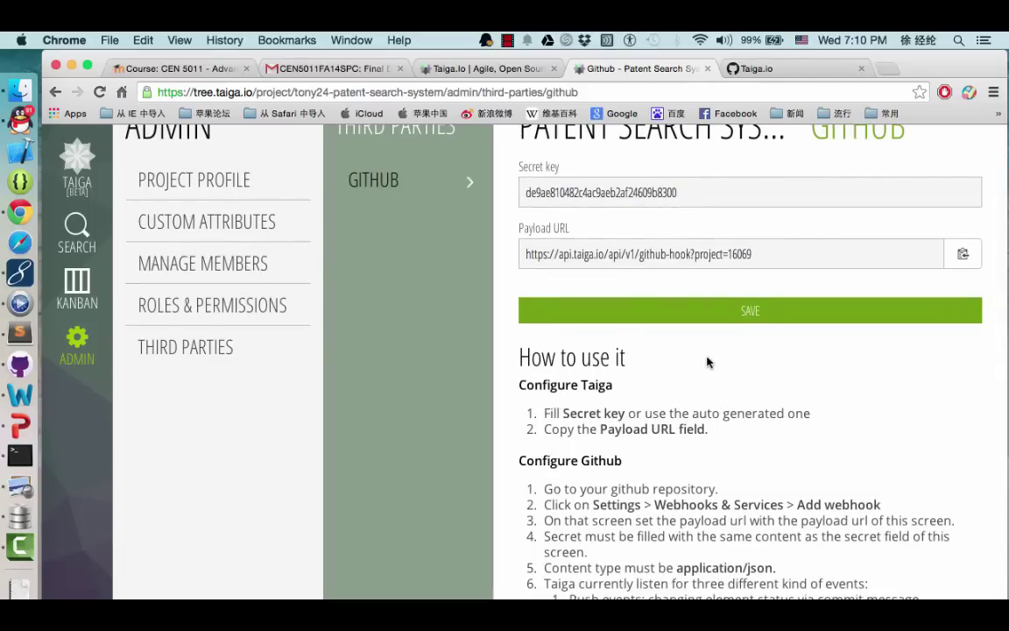
{"action": "scroll", "coordinate": [708, 362], "scroll_direction": "up", "scroll_amount": 2}
{"action": "scroll", "coordinate": [708, 360], "scroll_direction": "down", "scroll_amount": 4}
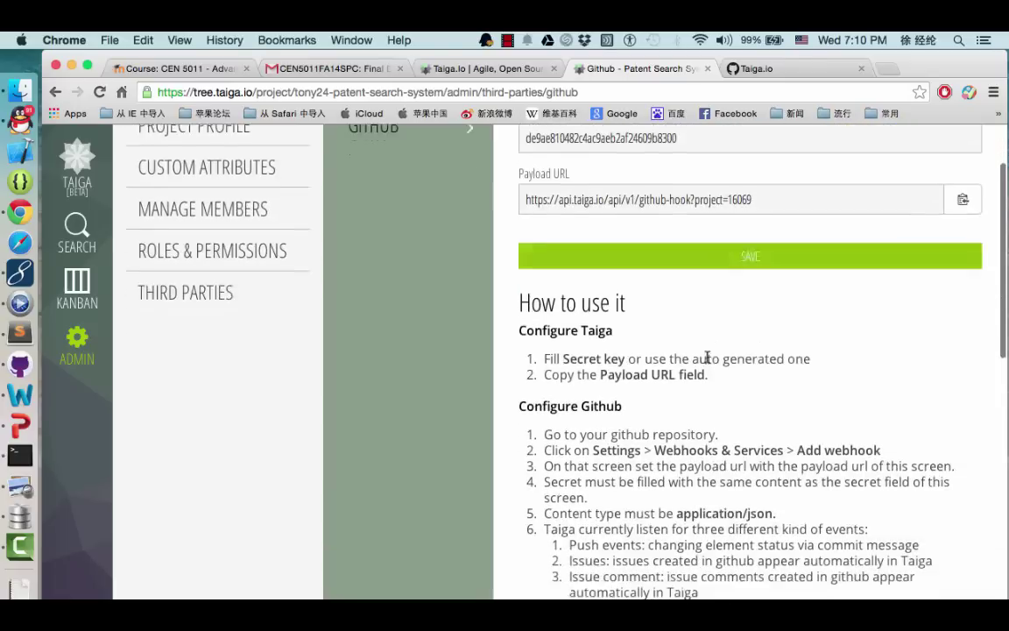
{"action": "scroll", "coordinate": [708, 359], "scroll_direction": "up", "scroll_amount": 4}
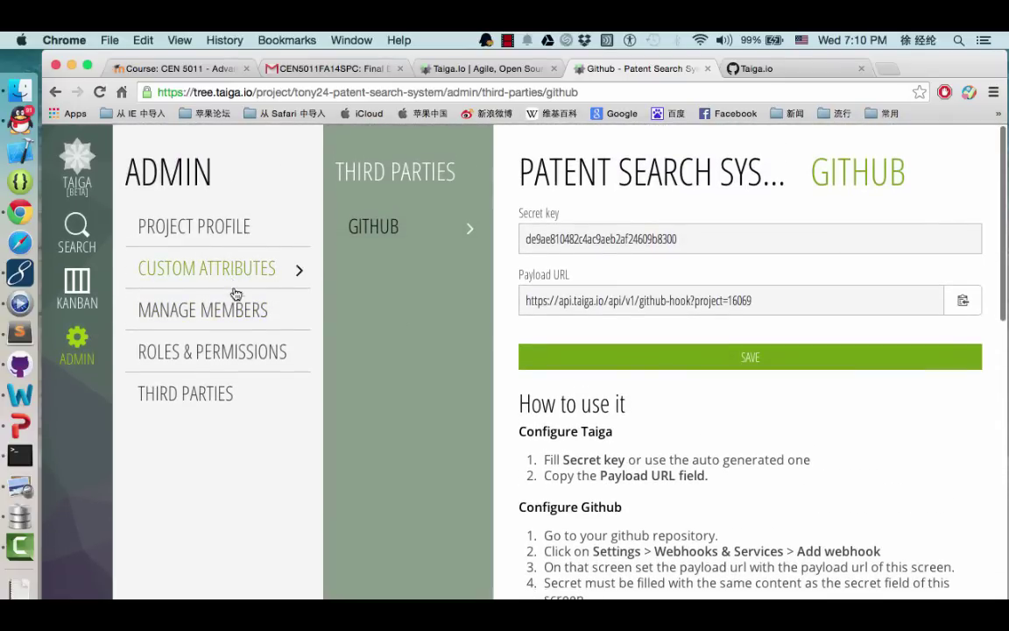
Set the Front role's View sprints to No, keeping Add, Modify and Delete sprint at Yes
{"action": "left_click", "coordinate": [225, 350]}
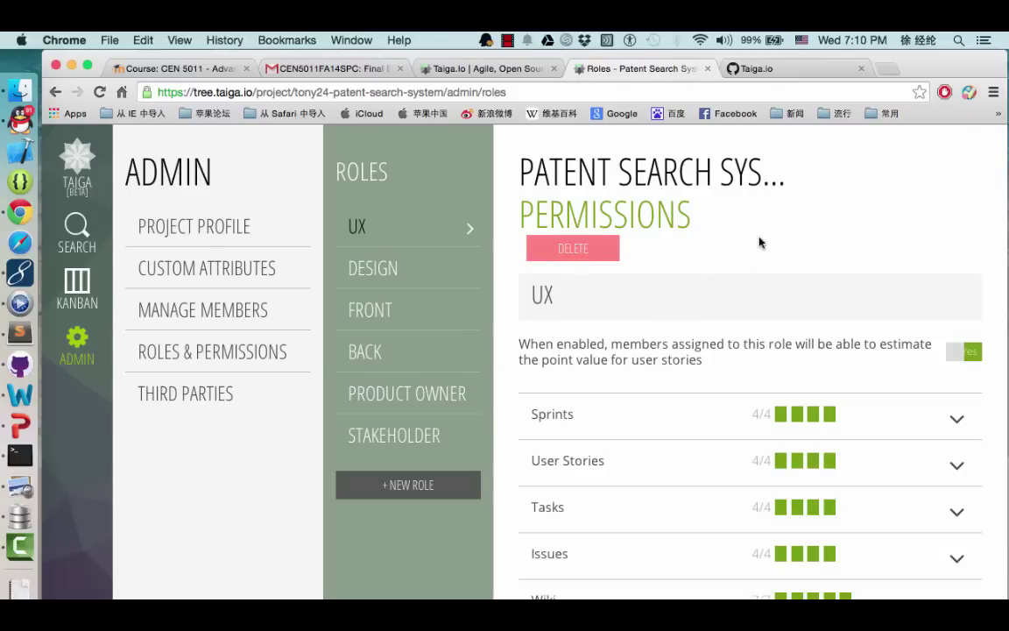
{"action": "left_click", "coordinate": [401, 316]}
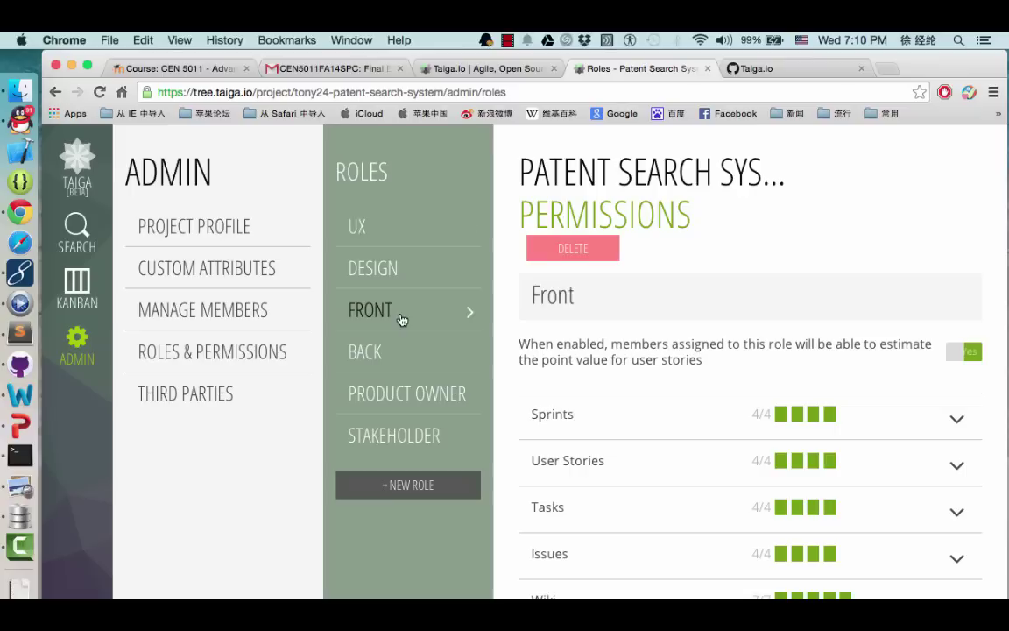
{"action": "left_click", "coordinate": [958, 422]}
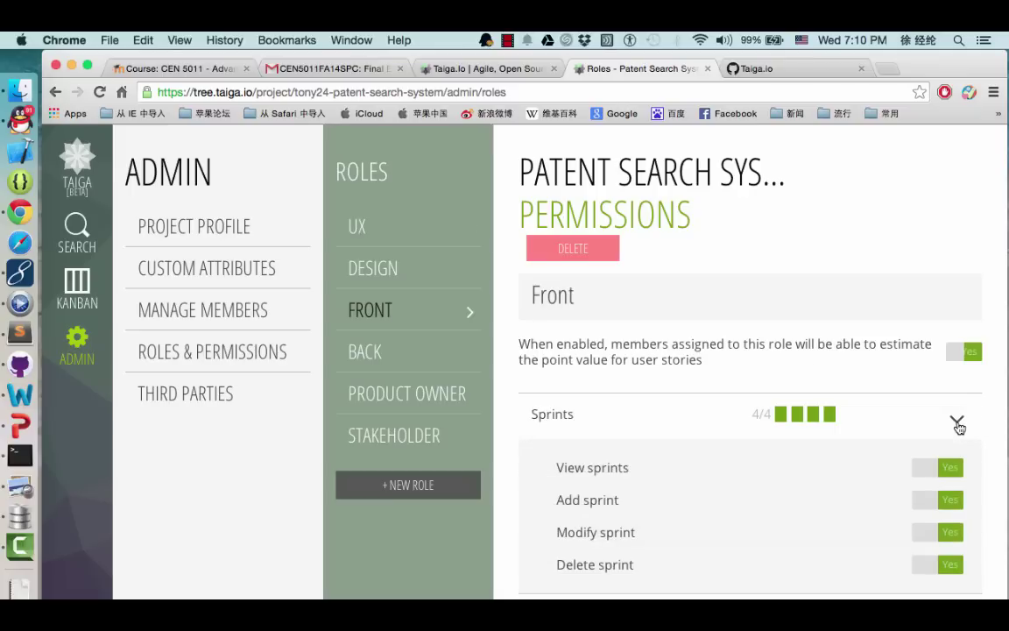
{"action": "scroll", "coordinate": [754, 481], "scroll_direction": "down", "scroll_amount": 3}
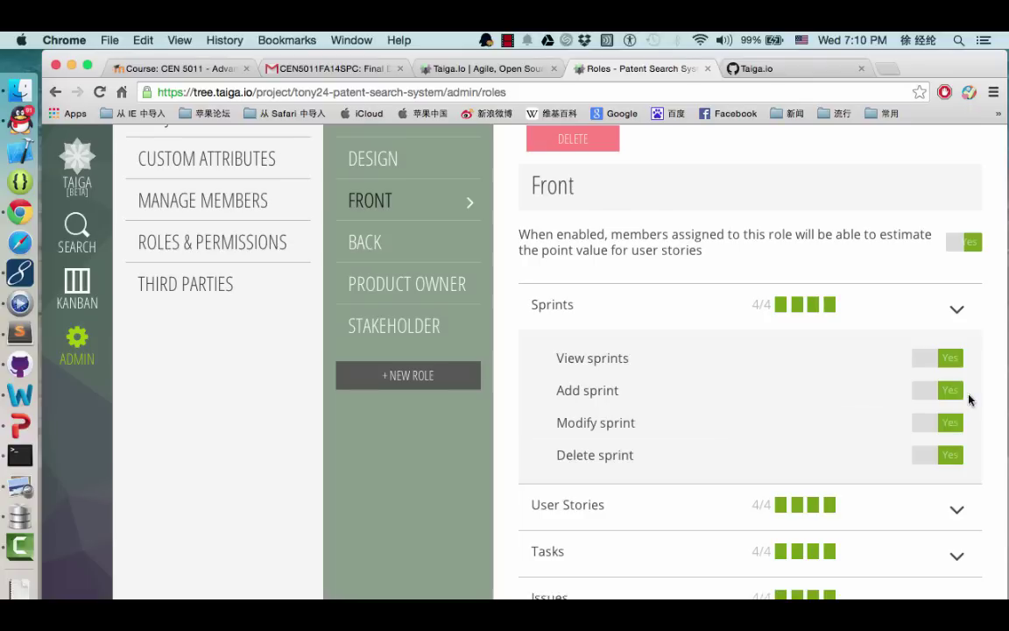
{"action": "left_click", "coordinate": [923, 390]}
{"action": "left_click", "coordinate": [937, 431]}
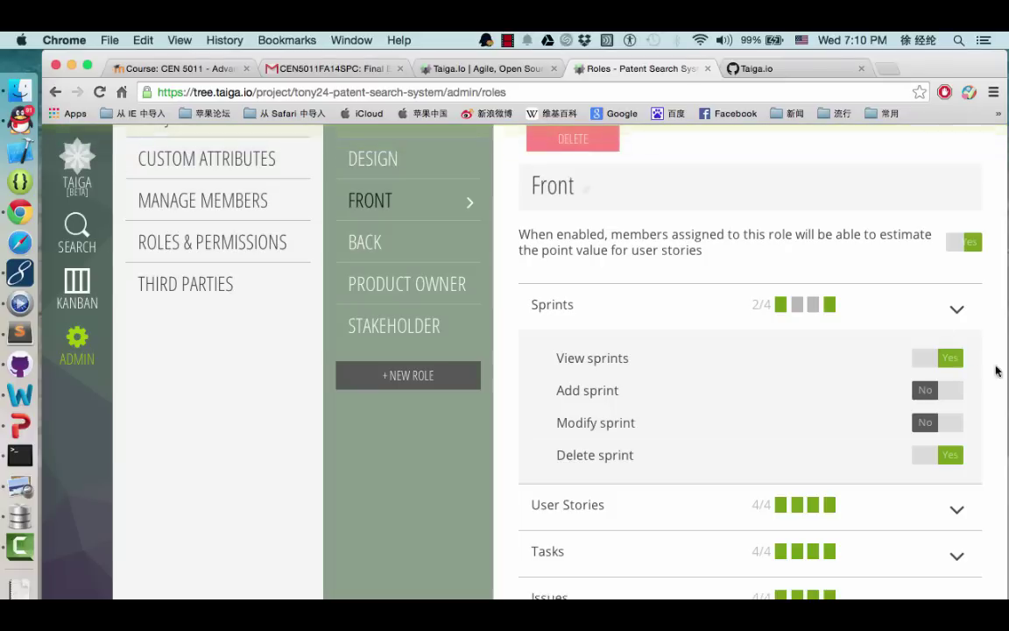
{"action": "left_click", "coordinate": [928, 360]}
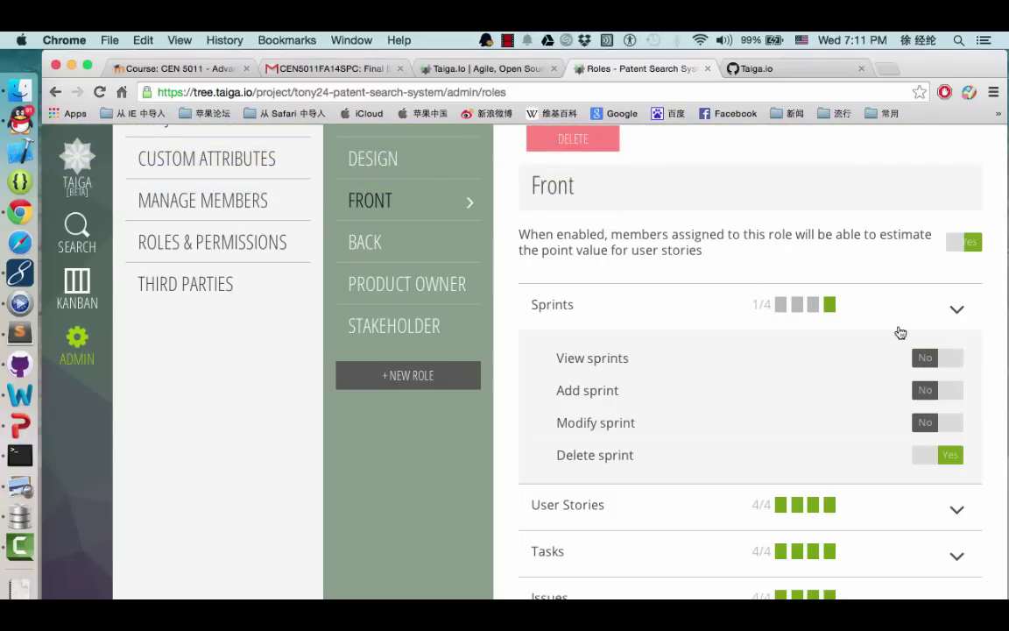
{"action": "left_click", "coordinate": [954, 425]}
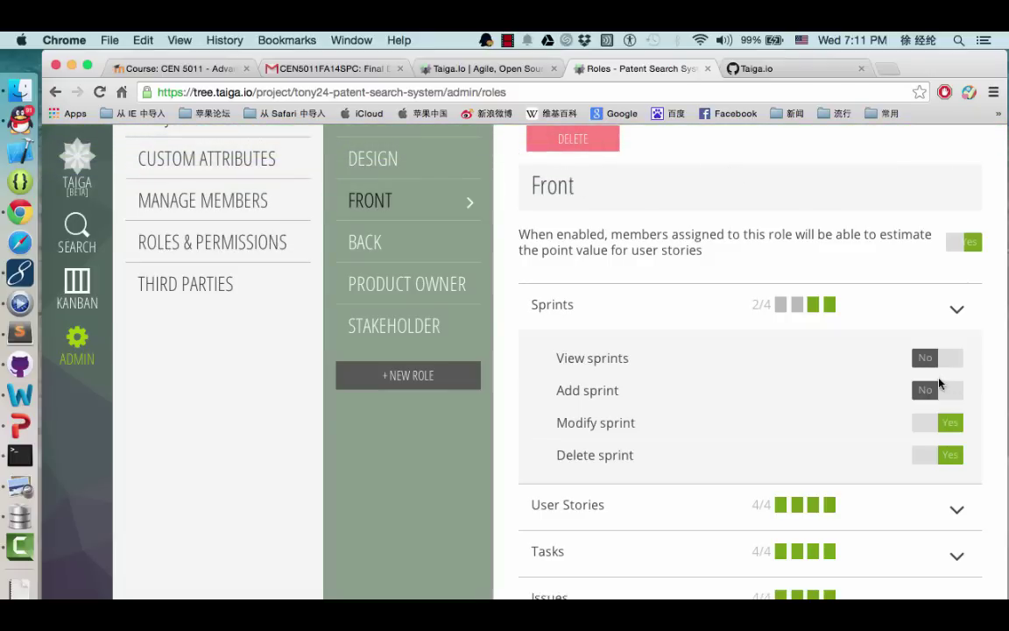
{"action": "left_click", "coordinate": [950, 391]}
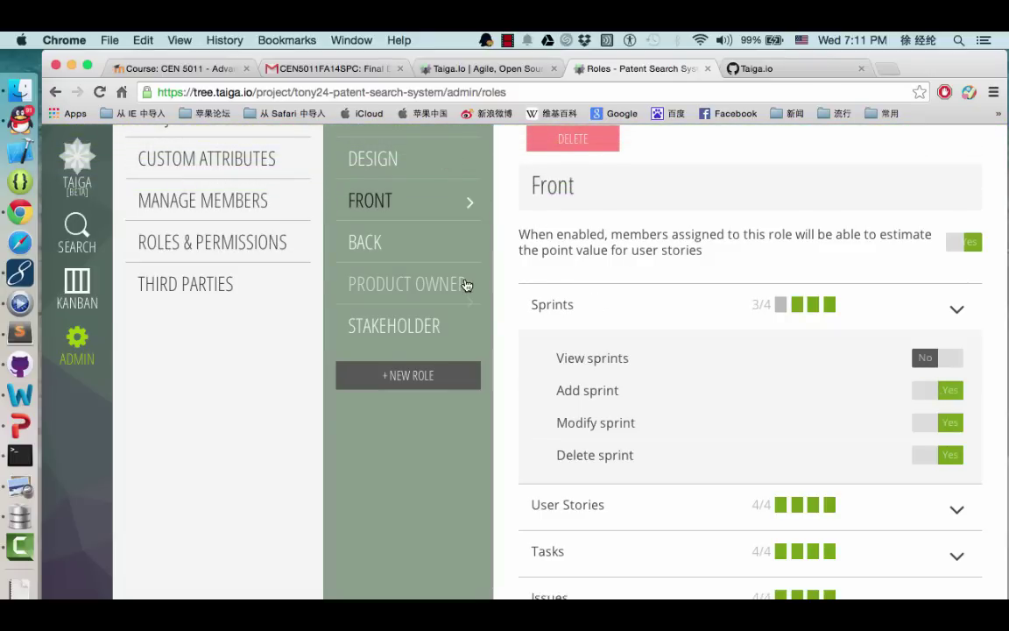
{"action": "scroll", "coordinate": [311, 291], "scroll_direction": "up", "scroll_amount": 3}
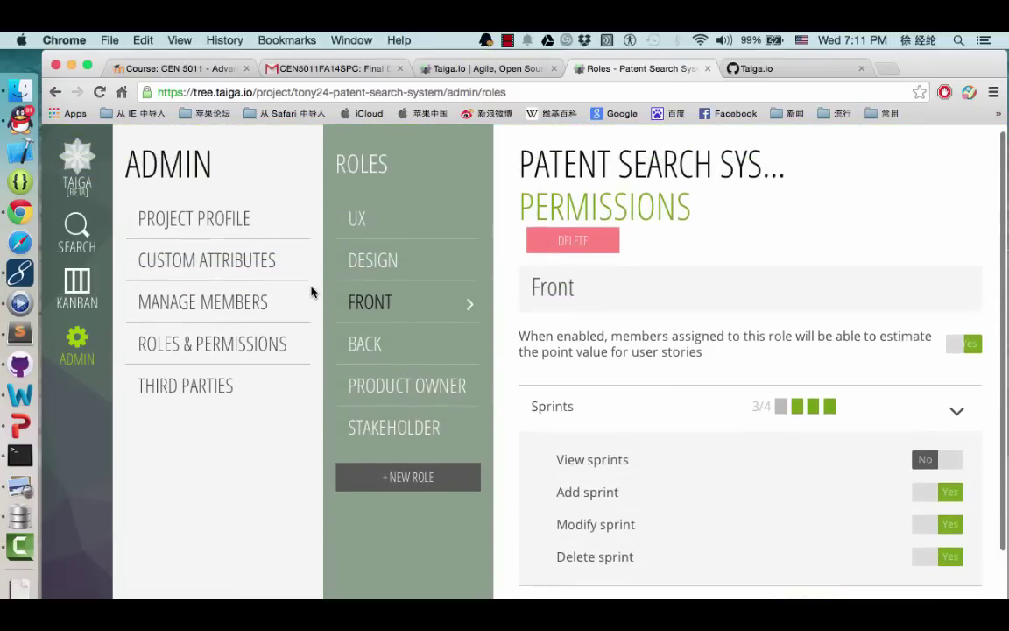
Delete the New user story status, reassigning its items to Ready
{"action": "left_click", "coordinate": [250, 269]}
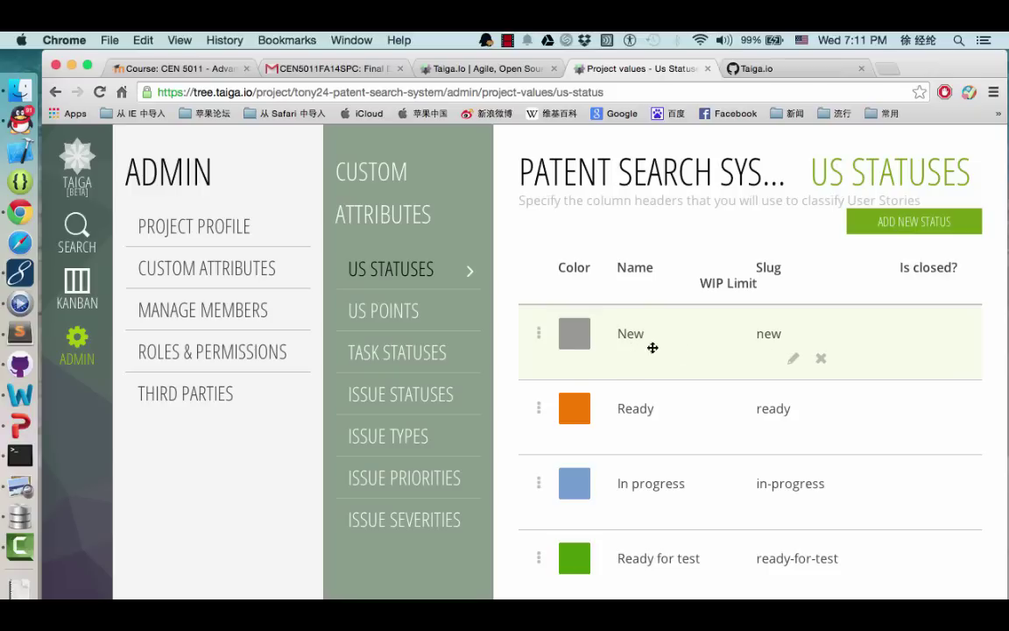
{"action": "left_click", "coordinate": [821, 361]}
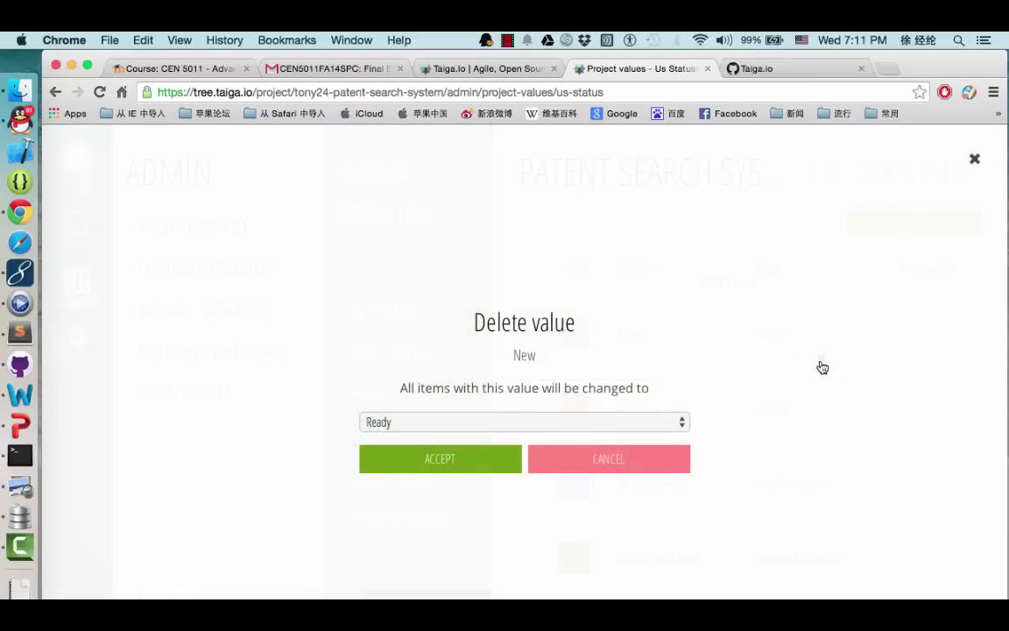
{"action": "left_click", "coordinate": [464, 460]}
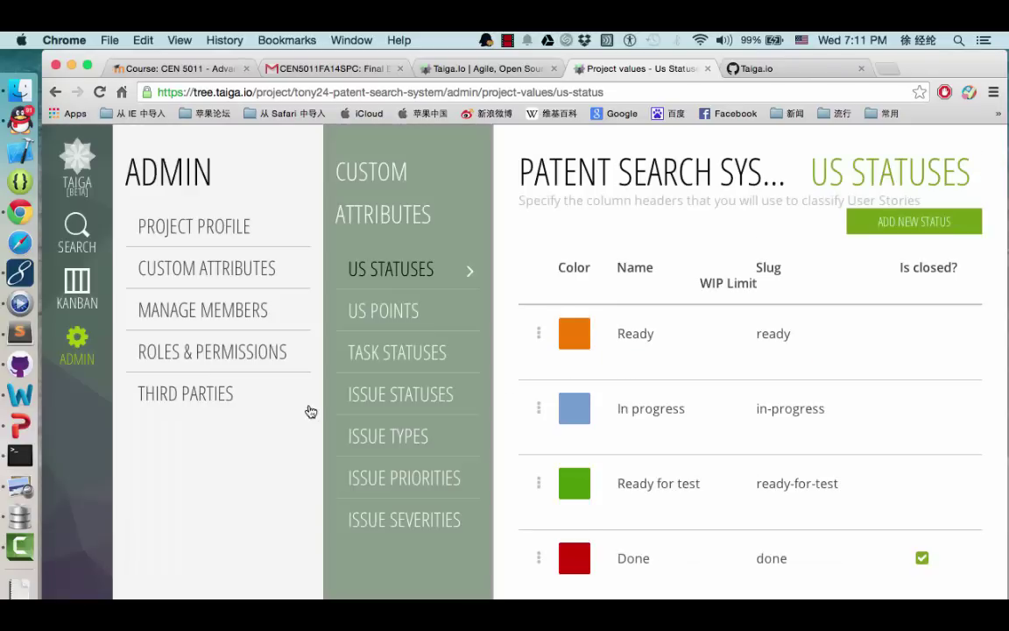
Show the Patent Search System Kanban board with Ready, In Progress, Ready for Test and Done columns
{"action": "left_click", "coordinate": [79, 278]}
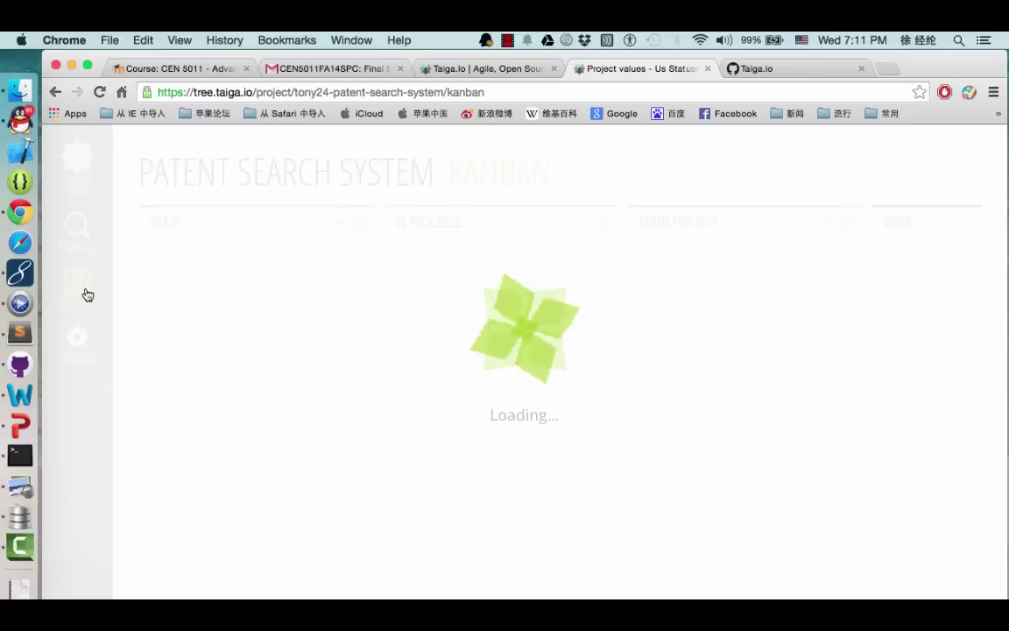
{"action": "scroll", "coordinate": [386, 300], "scroll_direction": "left", "scroll_amount": 5}
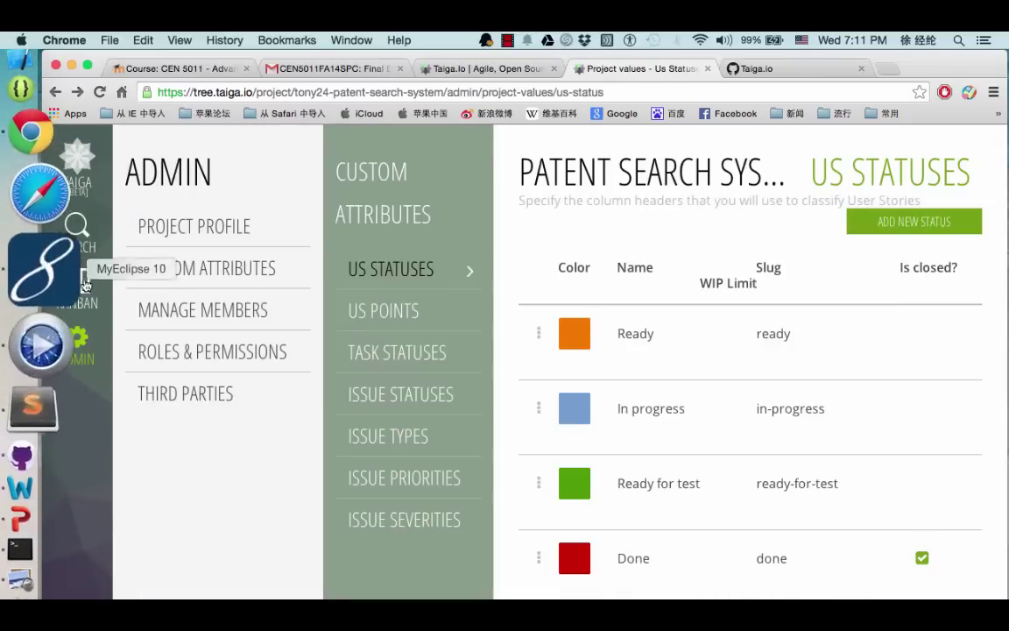
{"action": "left_click", "coordinate": [79, 280]}
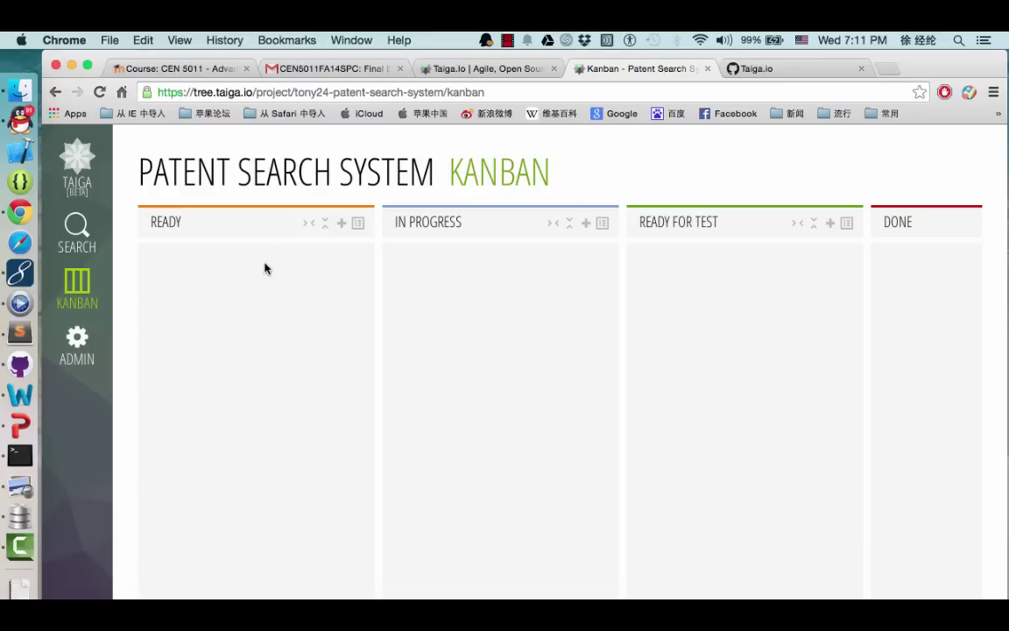
Add Ready story 'Keyword Search' with 10 Back points, description 'aaaa', and team requirement on
{"action": "left_click", "coordinate": [342, 224]}
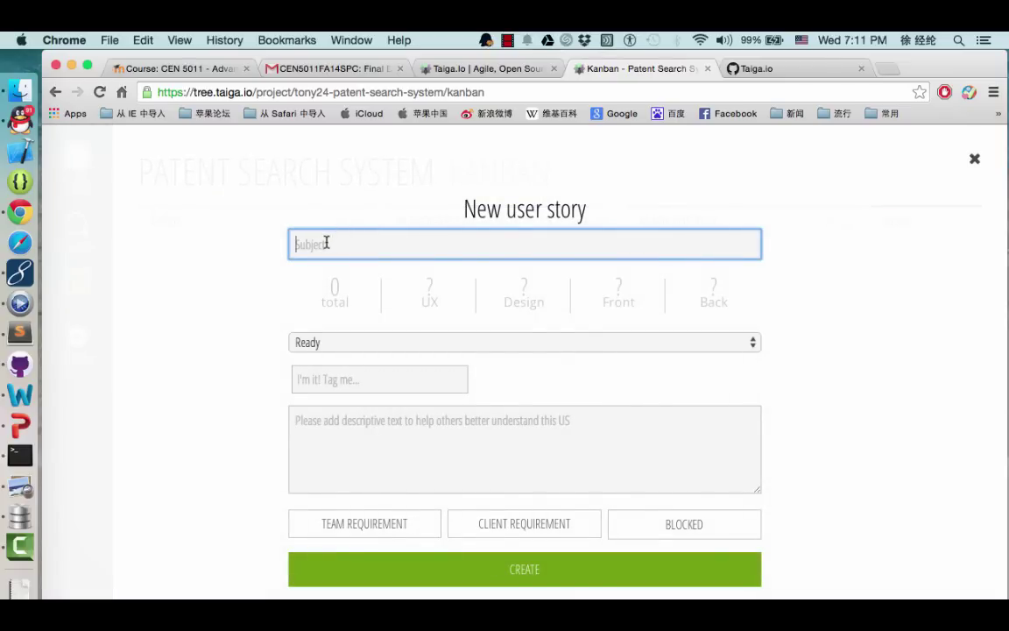
{"action": "type", "text": "Keyword Search"}
{"action": "left_click", "coordinate": [716, 295]}
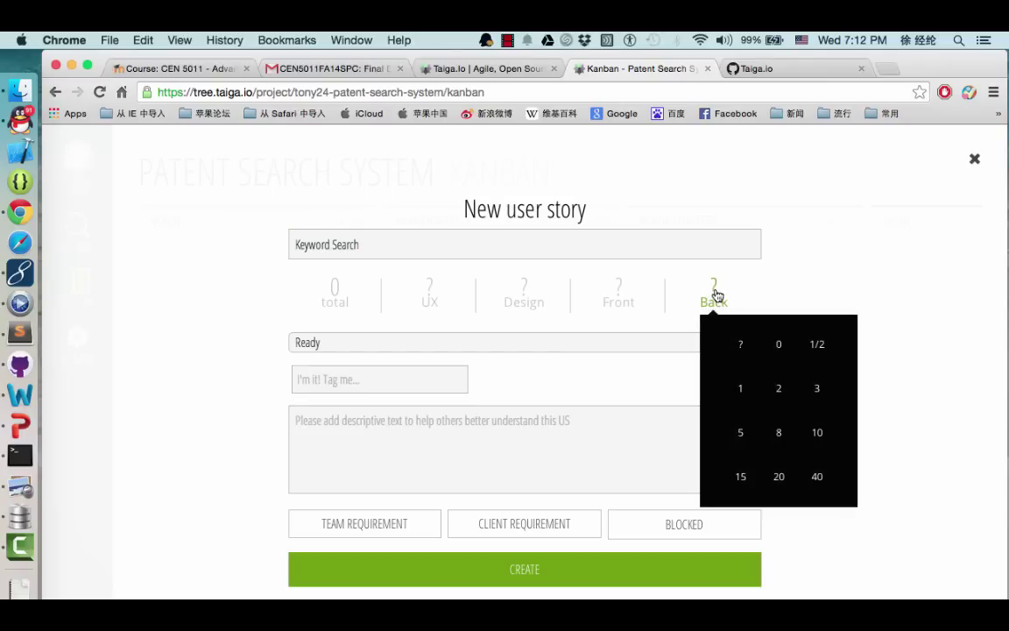
{"action": "left_click", "coordinate": [816, 432]}
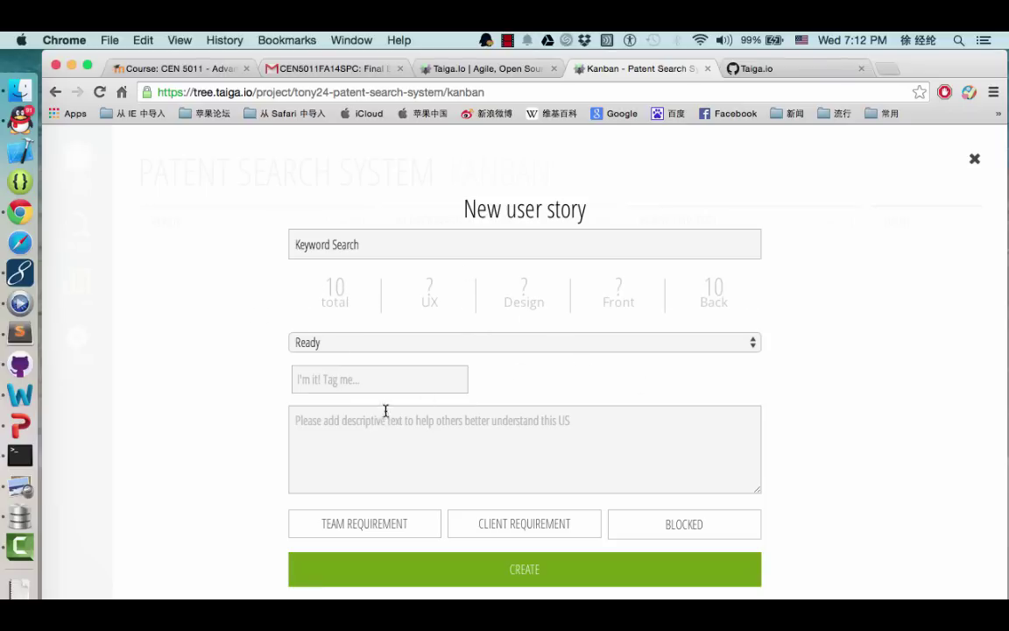
{"action": "left_click", "coordinate": [411, 526]}
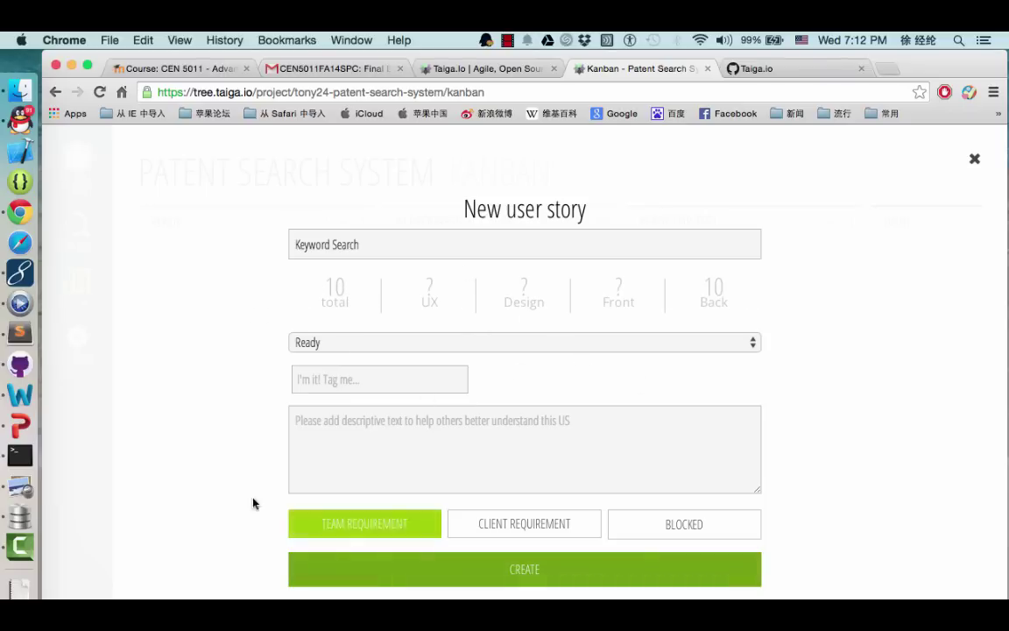
{"action": "left_click", "coordinate": [376, 434]}
{"action": "type", "text": "aaaa"}
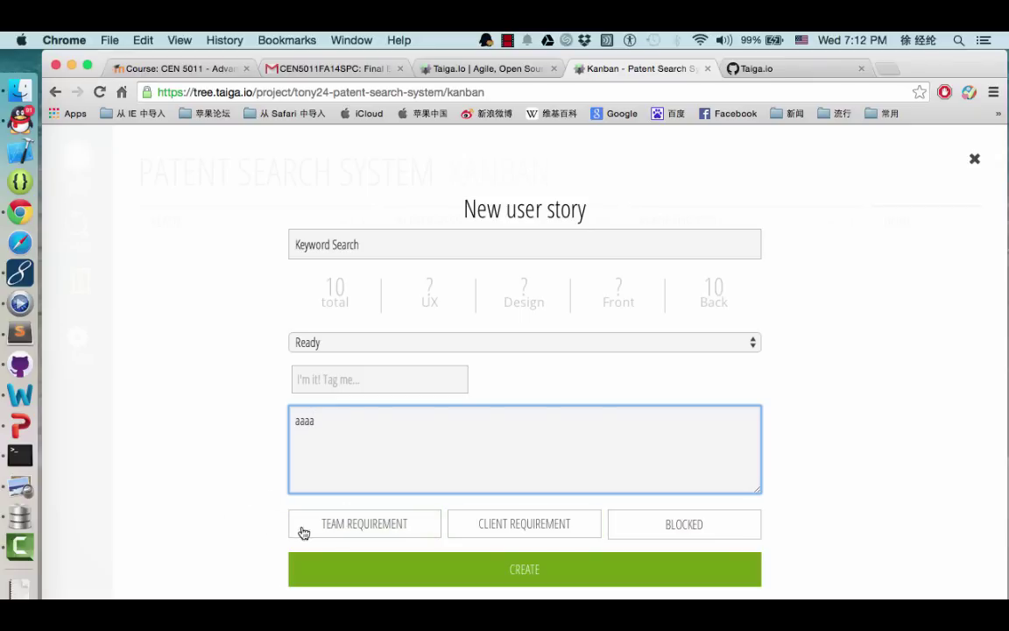
{"action": "left_click", "coordinate": [366, 534]}
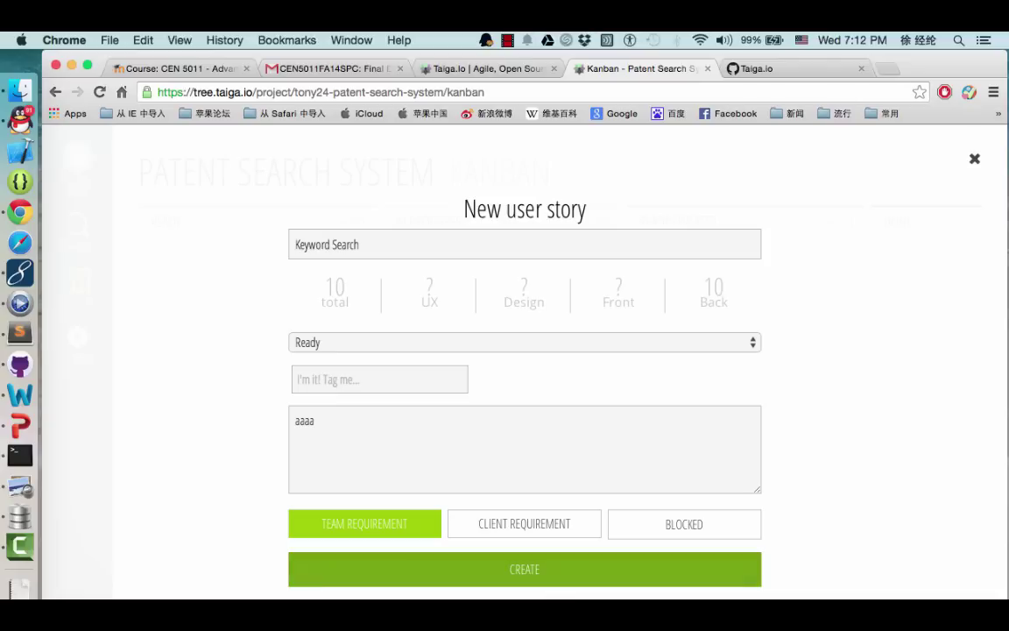
{"action": "left_click", "coordinate": [520, 574]}
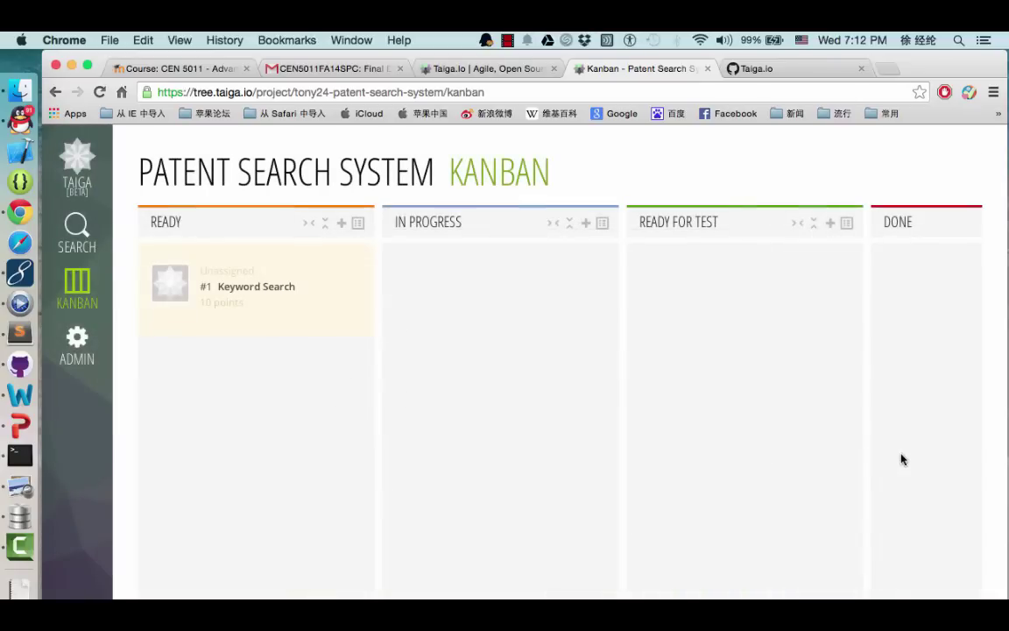
Create the In Progress story 'Search statistics' with 10 back points, description 'ffff', and team requirement
{"action": "left_click", "coordinate": [585, 225]}
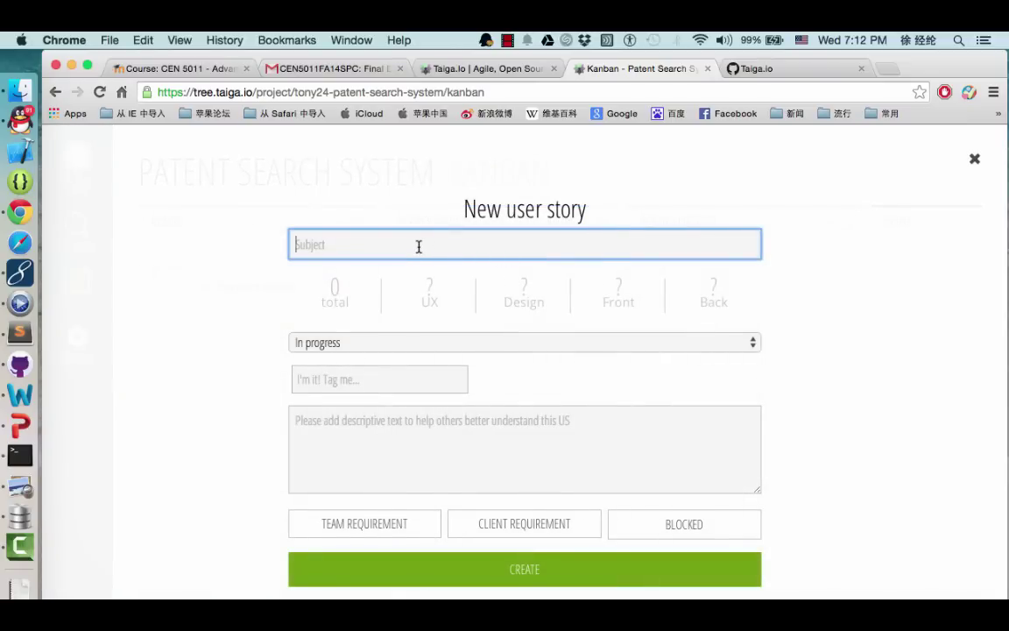
{"action": "type", "text": "s"}
{"action": "key", "text": "BackSpace"}
{"action": "type", "text": "Search statistics"}
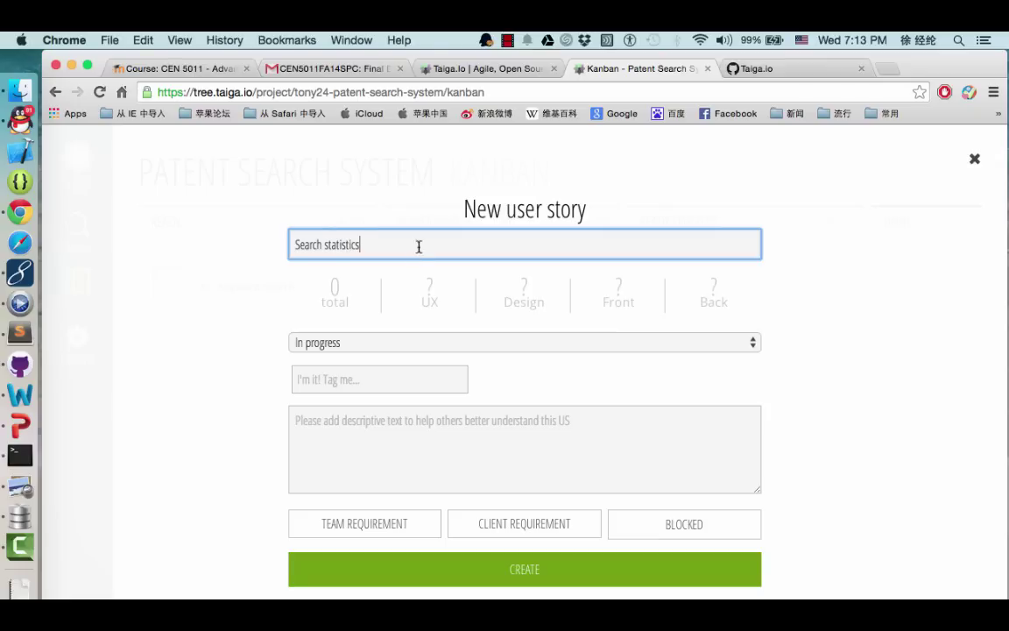
{"action": "left_click", "coordinate": [708, 299]}
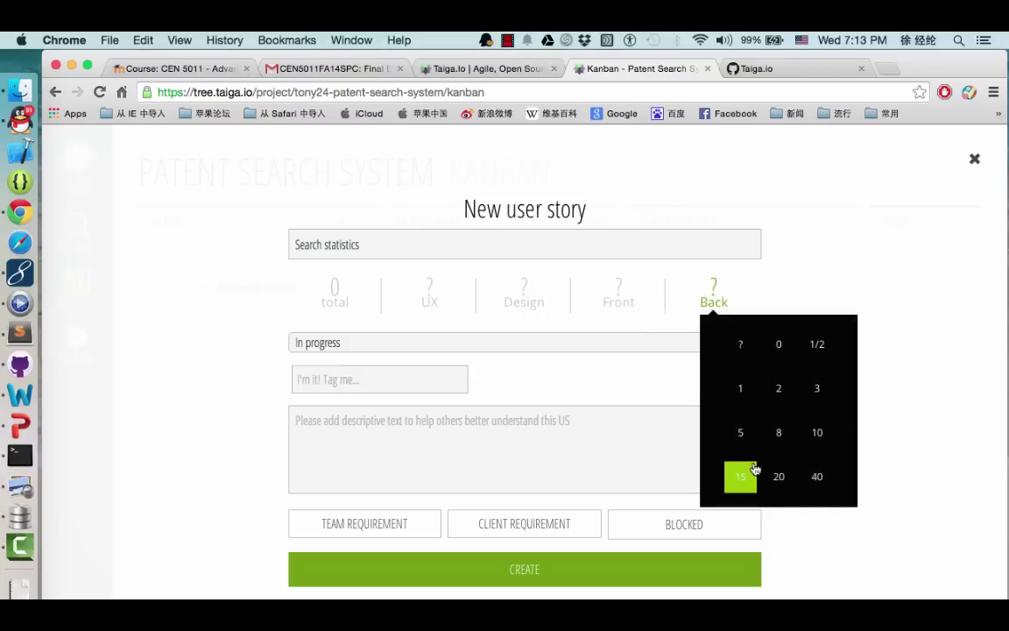
{"action": "left_click", "coordinate": [819, 433]}
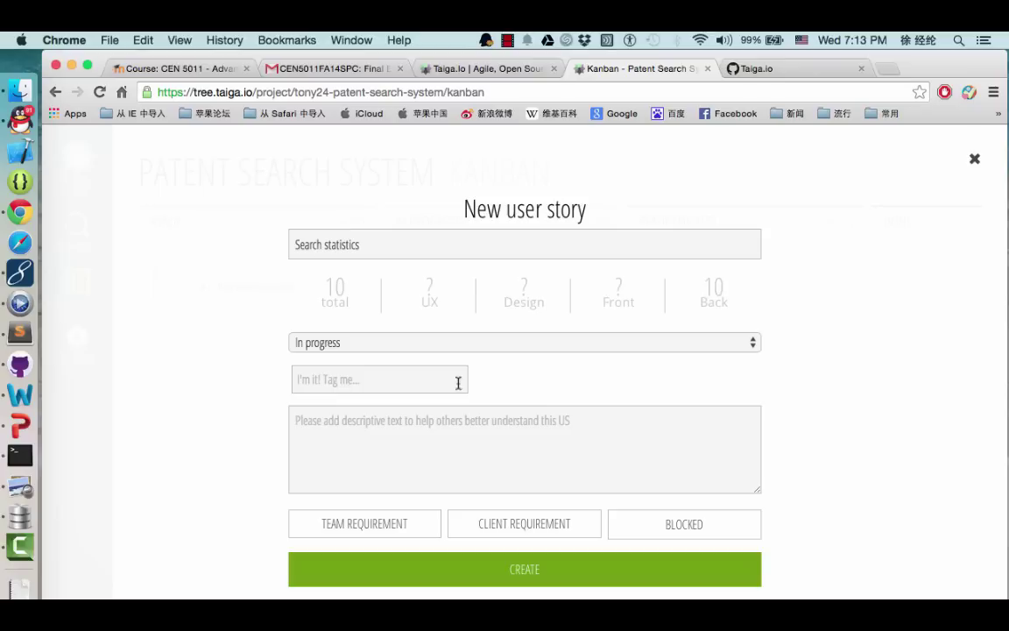
{"action": "left_click", "coordinate": [445, 476]}
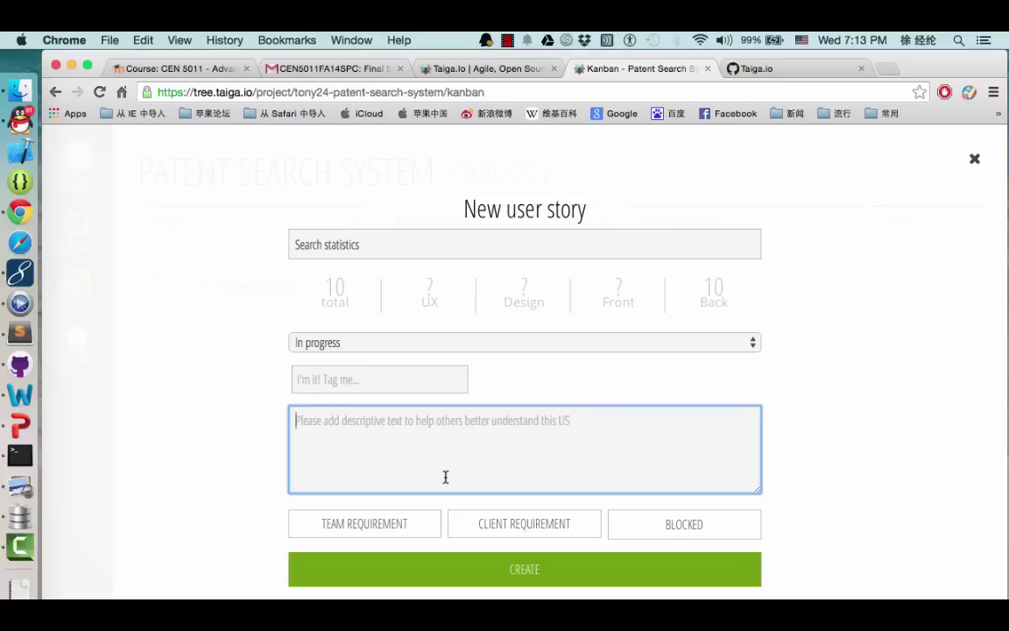
{"action": "type", "text": "ffff"}
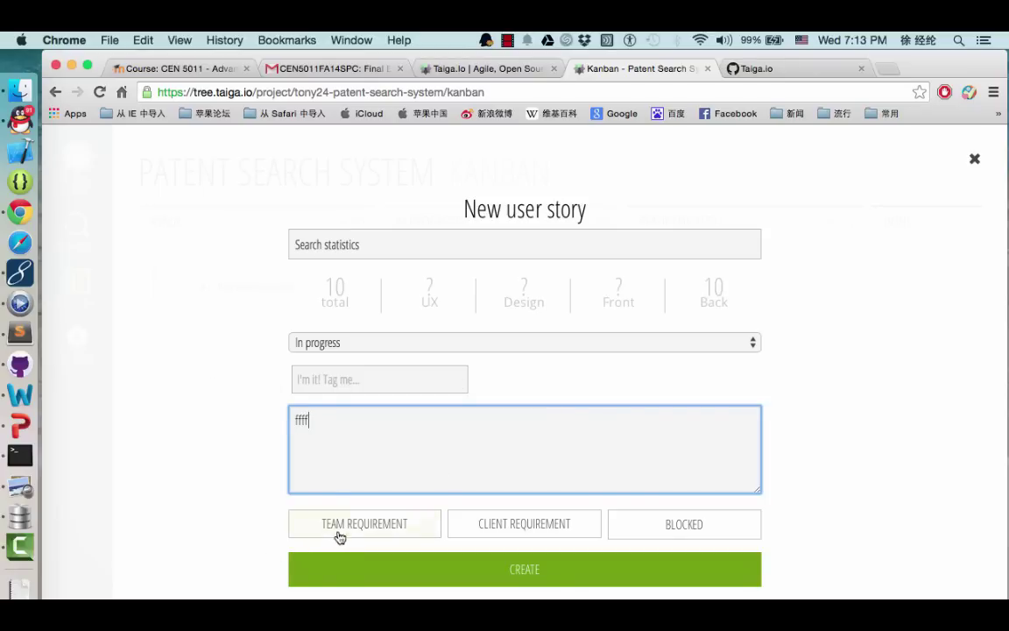
{"action": "left_click", "coordinate": [340, 526]}
{"action": "left_click", "coordinate": [550, 571]}
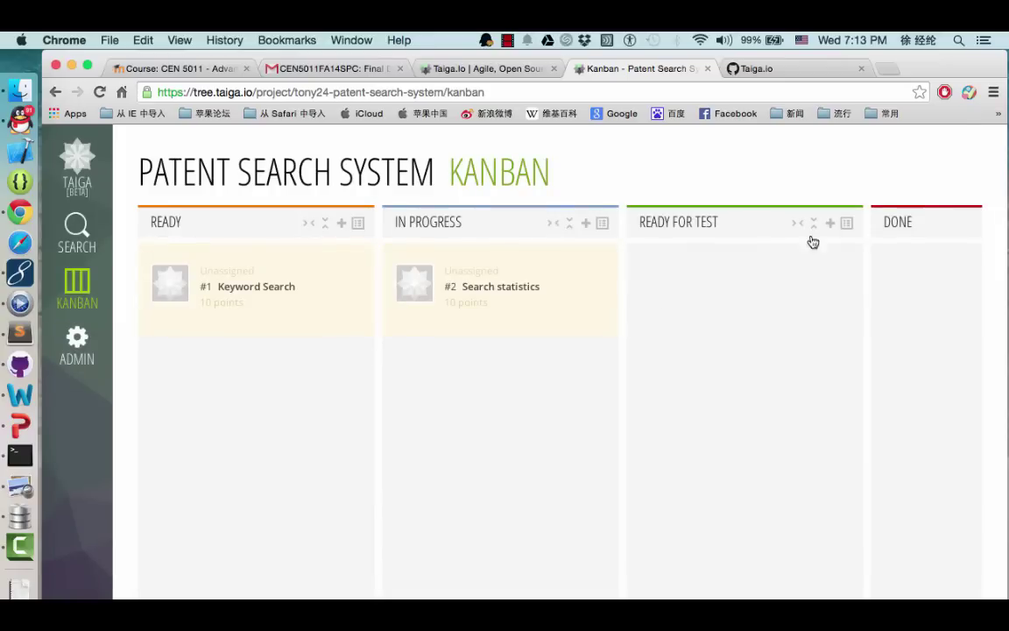
Start a new Ready for Test story titled 'Document indexing and storage'
{"action": "left_click", "coordinate": [831, 224]}
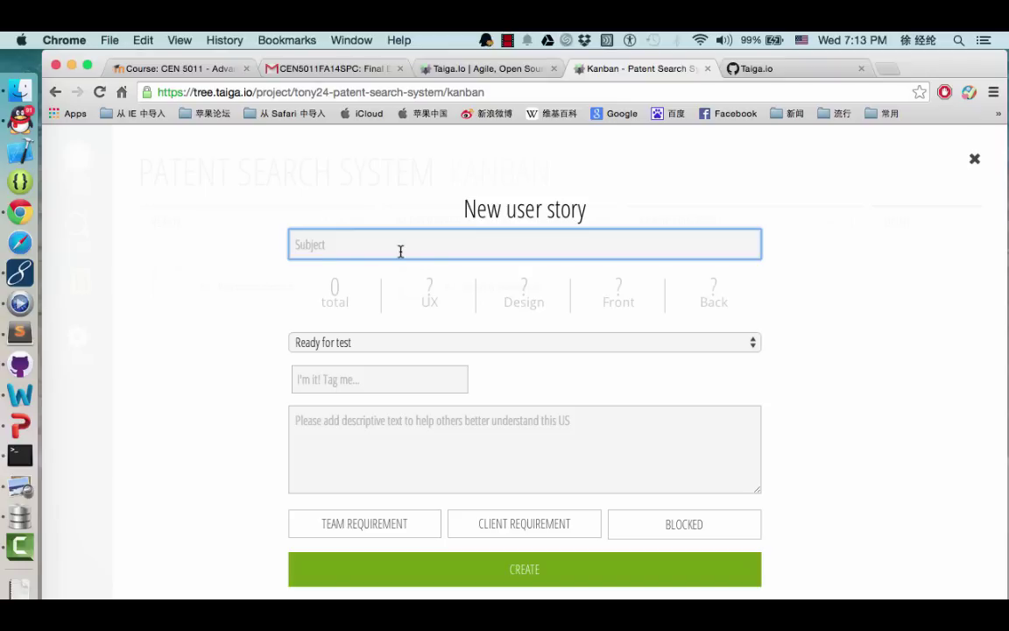
{"action": "type", "text": "D"}
{"action": "type", "text": "uc"}
{"action": "key", "text": "BackSpace"}
{"action": "key", "text": "BackSpace"}
{"action": "type", "text": "ocument indexi"}
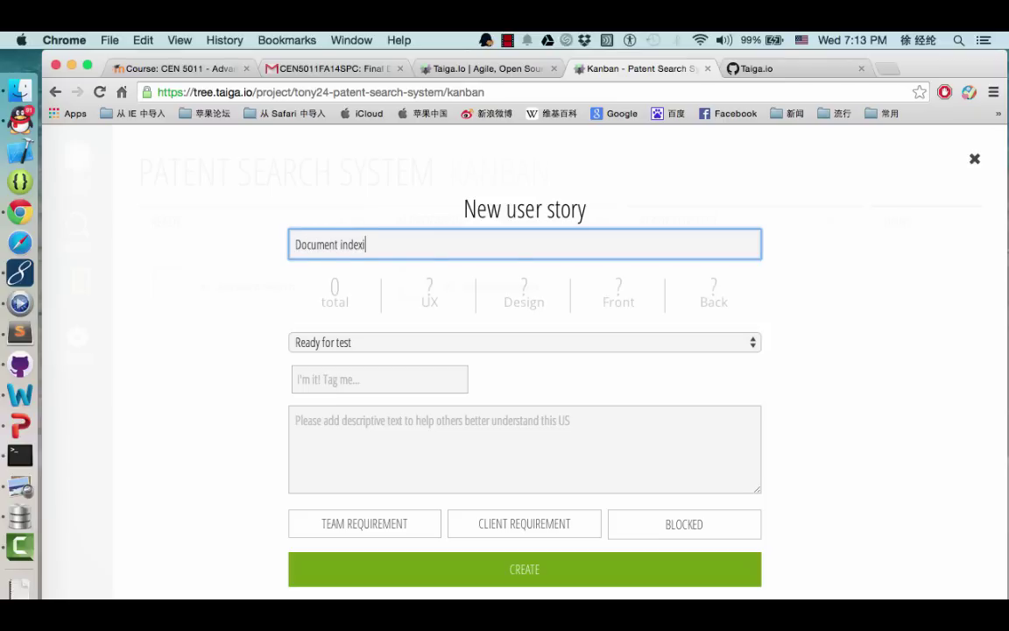
{"action": "type", "text": "ng and storage"}
Give the story 20 back points, description 'aaaaa', team requirement, and create it
{"action": "left_click", "coordinate": [711, 295]}
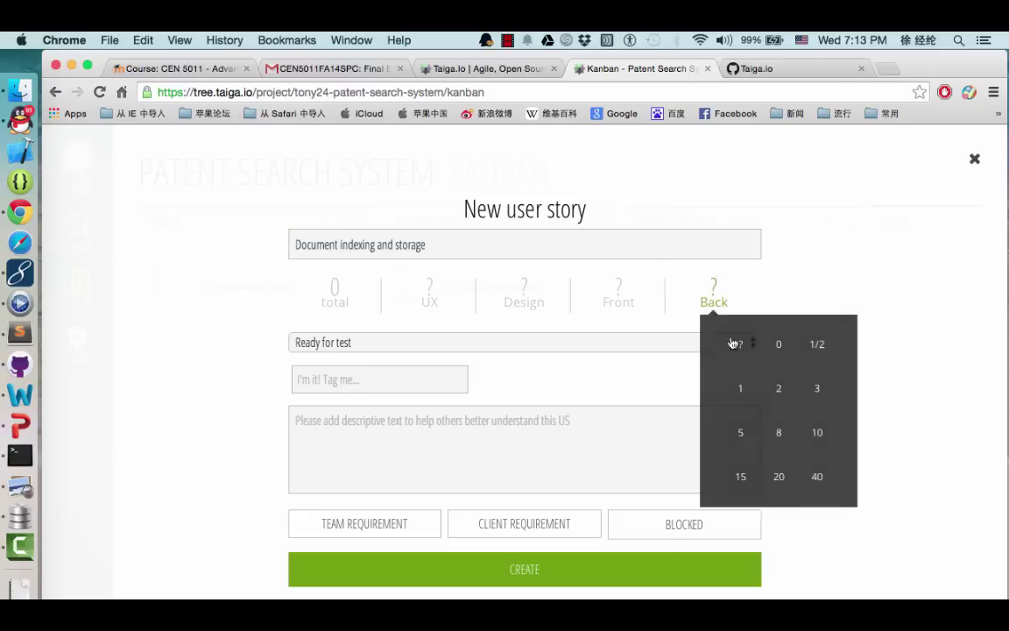
{"action": "left_click", "coordinate": [778, 475]}
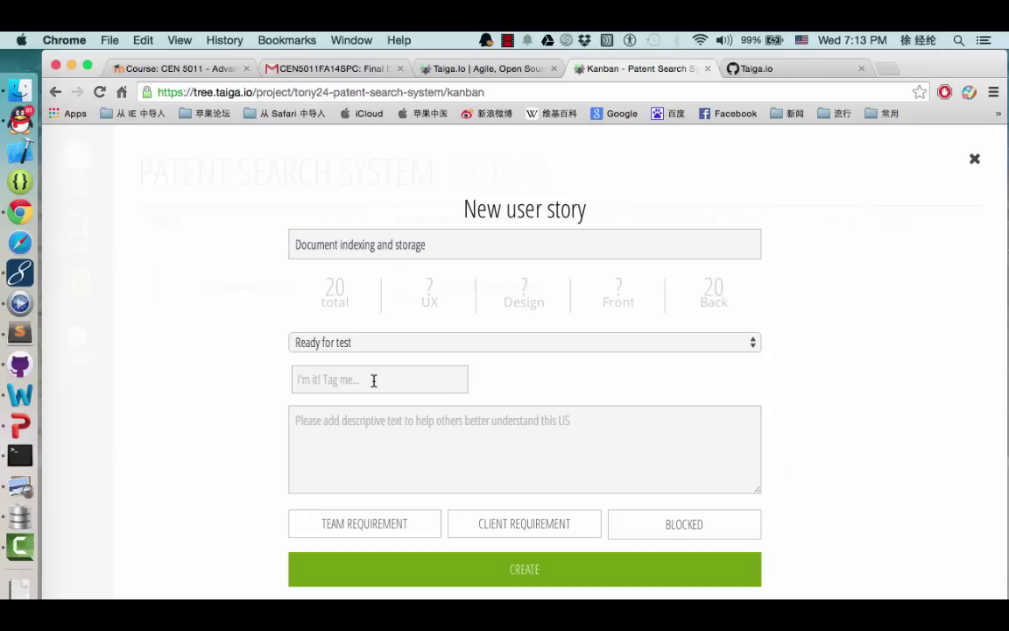
{"action": "left_click", "coordinate": [396, 426]}
{"action": "type", "text": "aaaaa"}
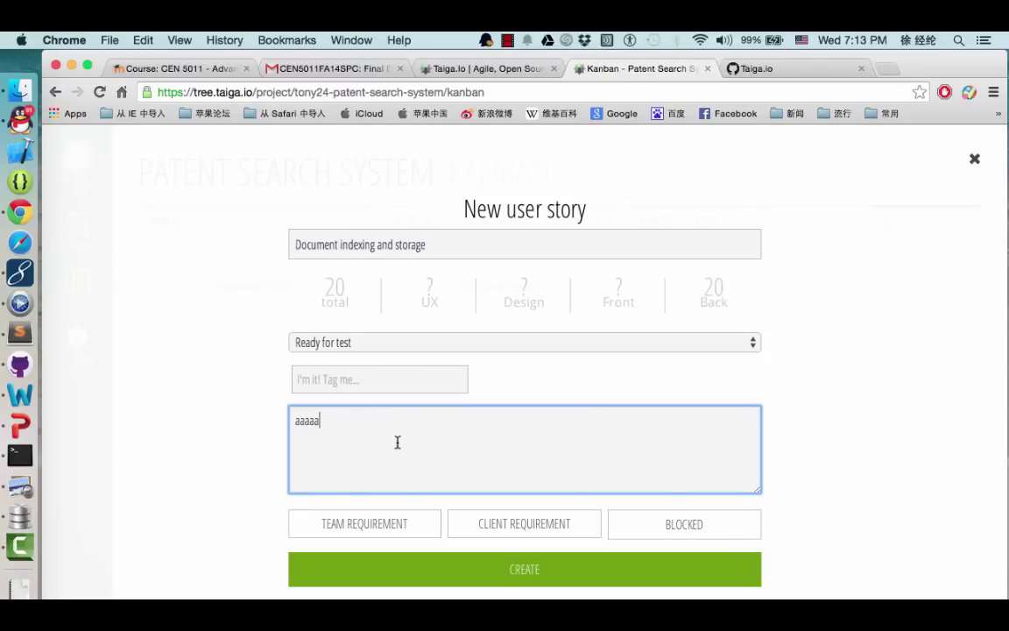
{"action": "left_click", "coordinate": [394, 530]}
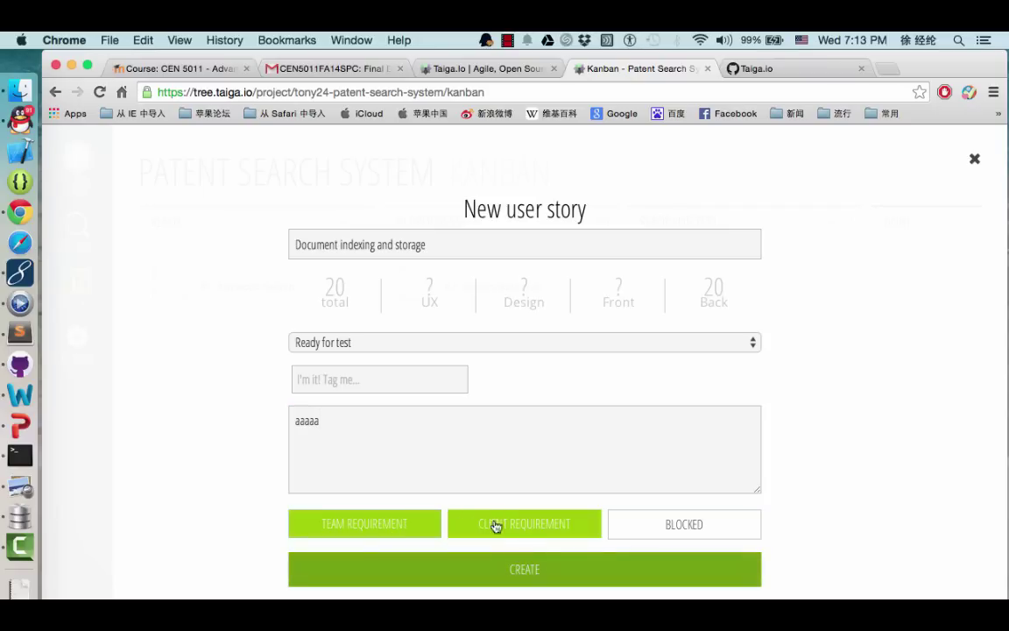
{"action": "left_click", "coordinate": [531, 570]}
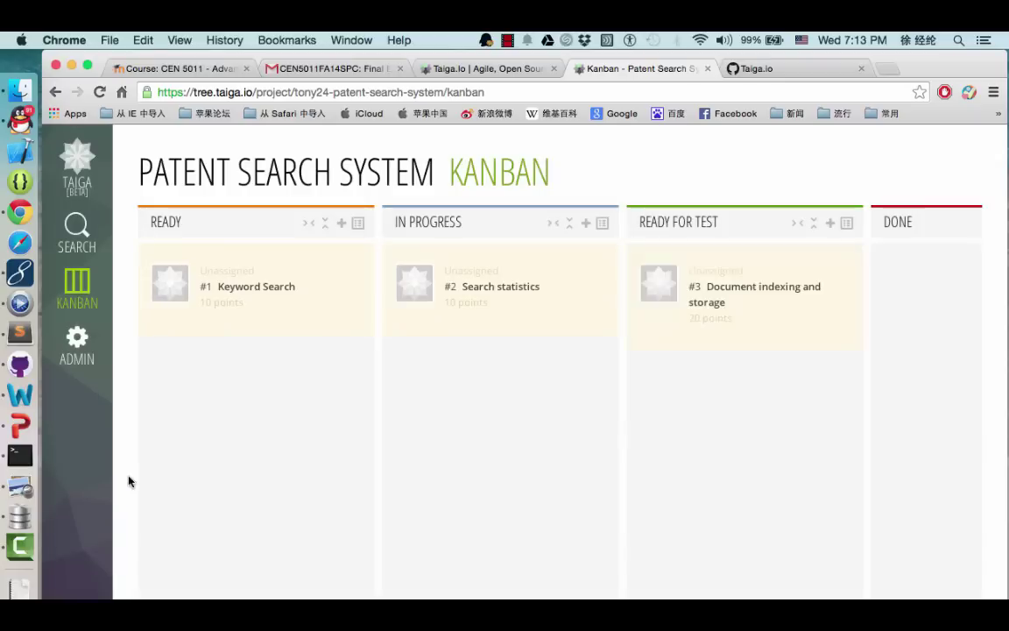
Fold the Ready, In Progress and Ready for Test columns, then begin a new Done story
{"action": "scroll", "coordinate": [676, 421], "scroll_direction": "right", "scroll_amount": 3}
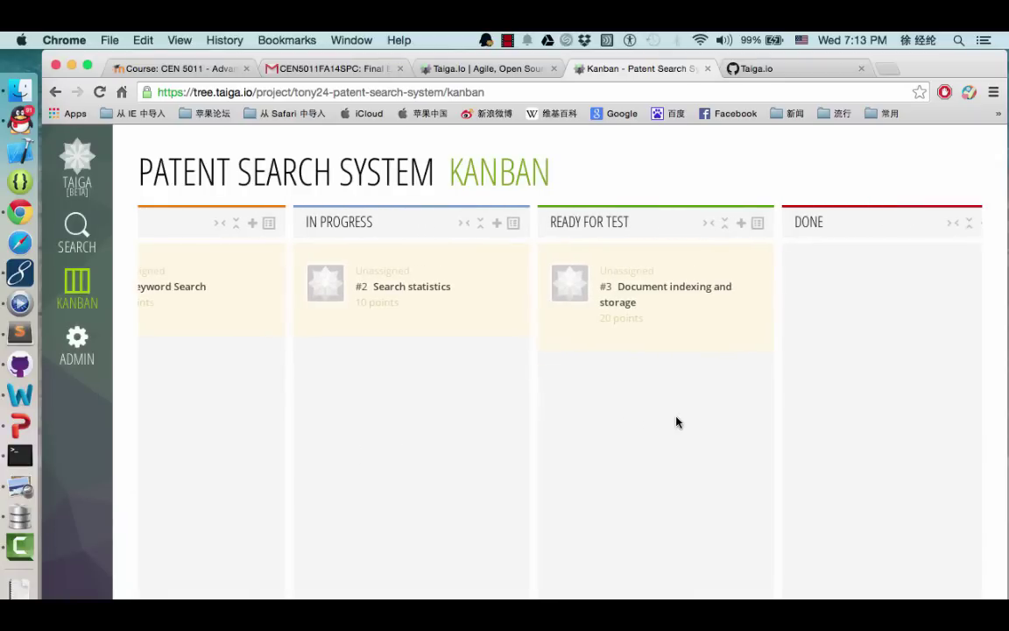
{"action": "scroll", "coordinate": [556, 402], "scroll_direction": "left", "scroll_amount": 3}
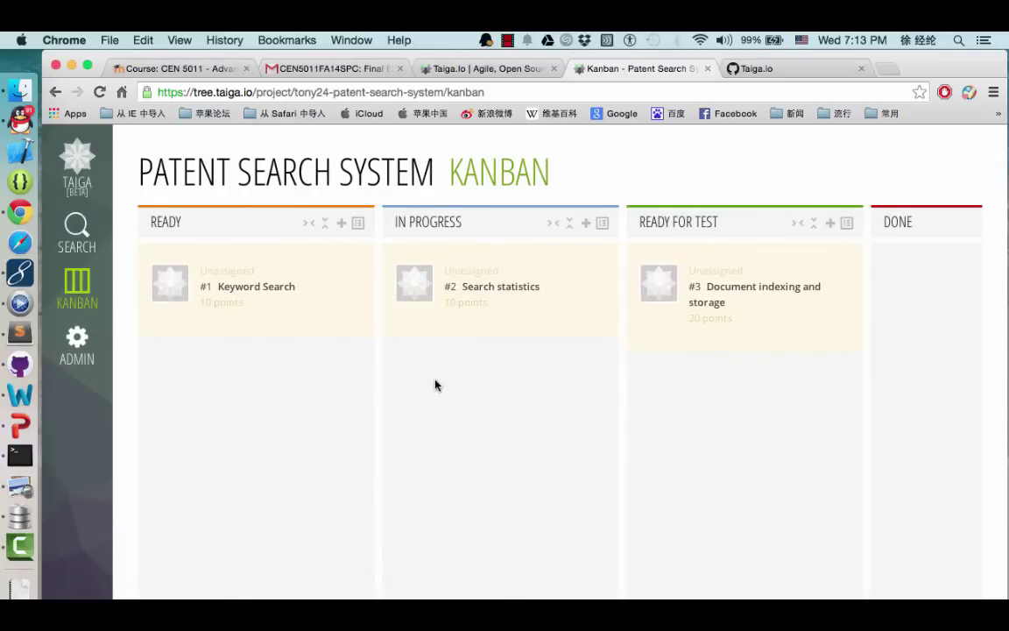
{"action": "left_click", "coordinate": [309, 224]}
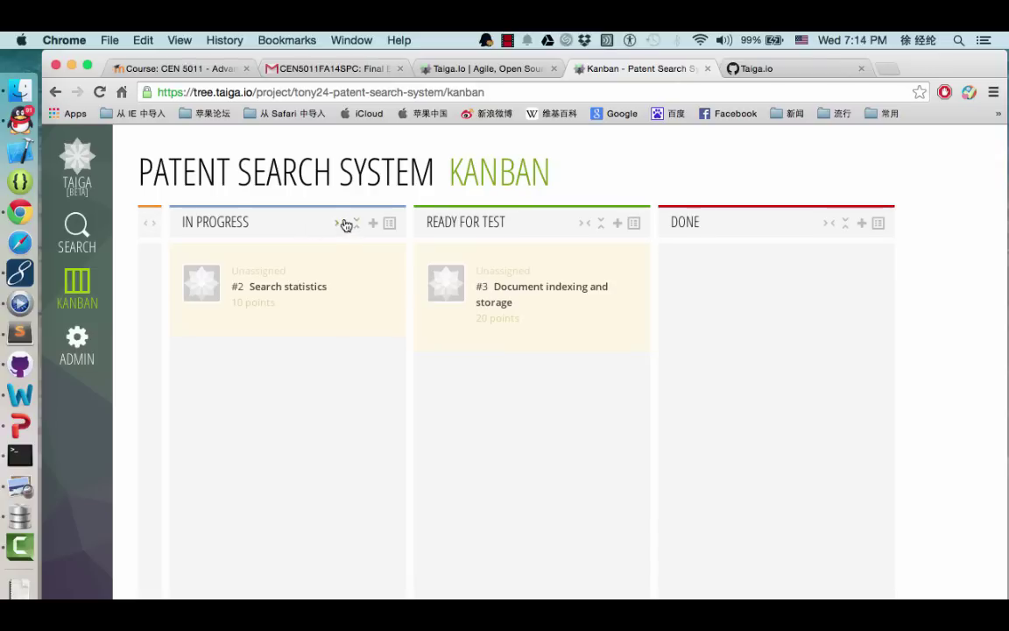
{"action": "left_click", "coordinate": [355, 224]}
{"action": "left_click", "coordinate": [390, 224]}
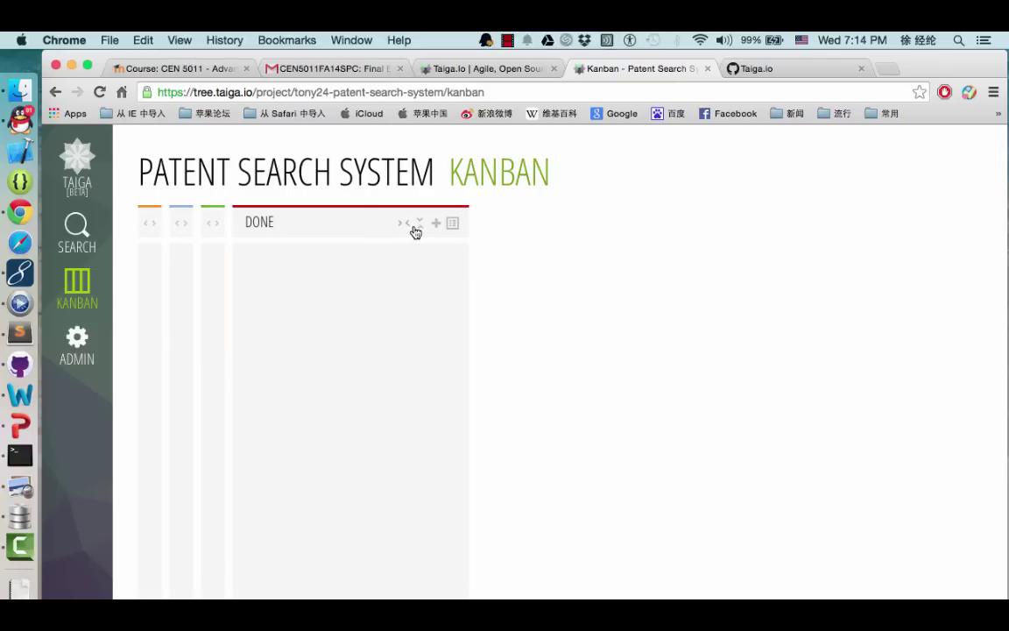
{"action": "left_click", "coordinate": [436, 224]}
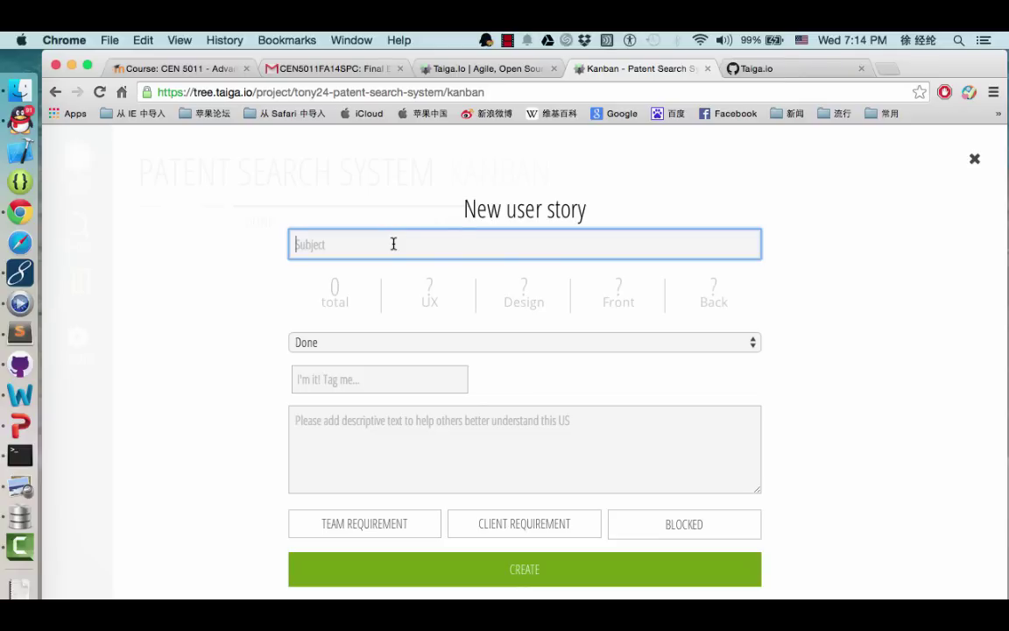
Create the Done story 'Connect to MongoDB' with 10 back points, description 'ddddd', and team requirement
{"action": "type", "text": "Connect to MongoDB"}
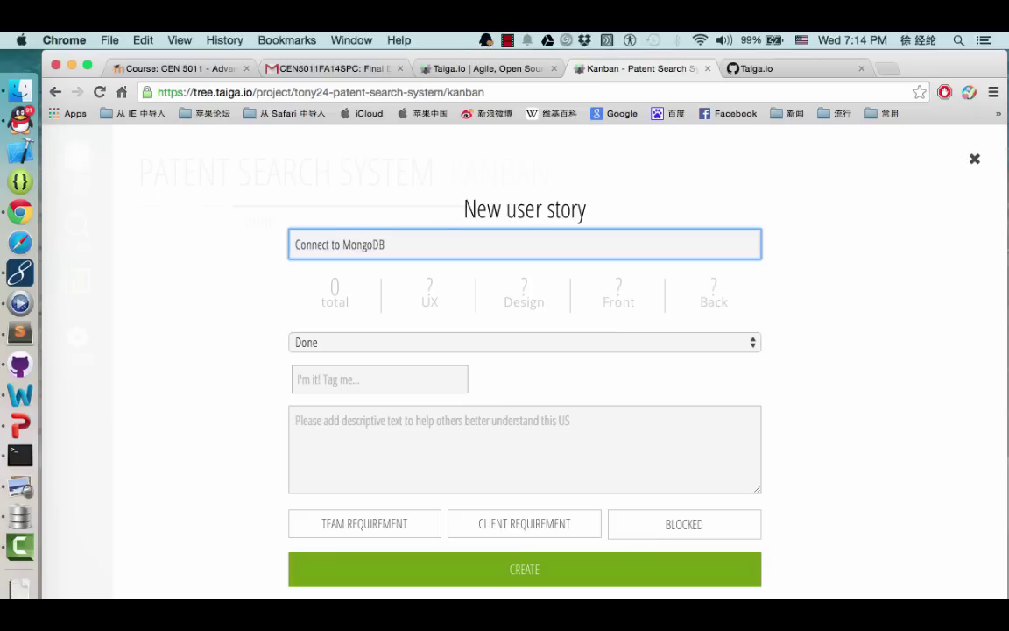
{"action": "left_click", "coordinate": [712, 298]}
{"action": "left_click", "coordinate": [817, 433]}
{"action": "left_click", "coordinate": [392, 462]}
{"action": "type", "text": "ddddd"}
{"action": "left_click", "coordinate": [339, 538]}
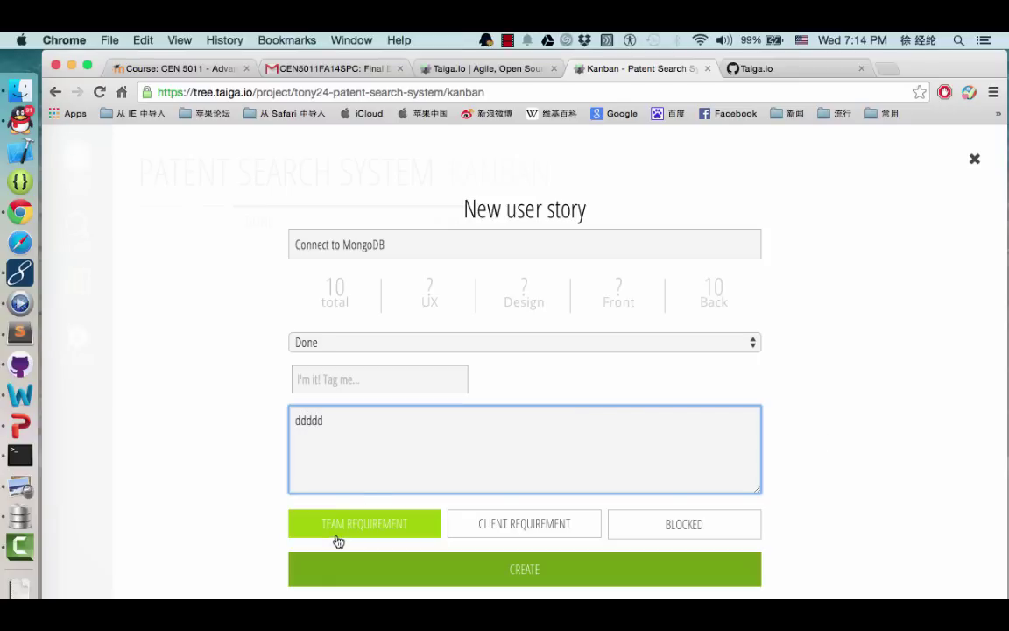
{"action": "left_click", "coordinate": [467, 570]}
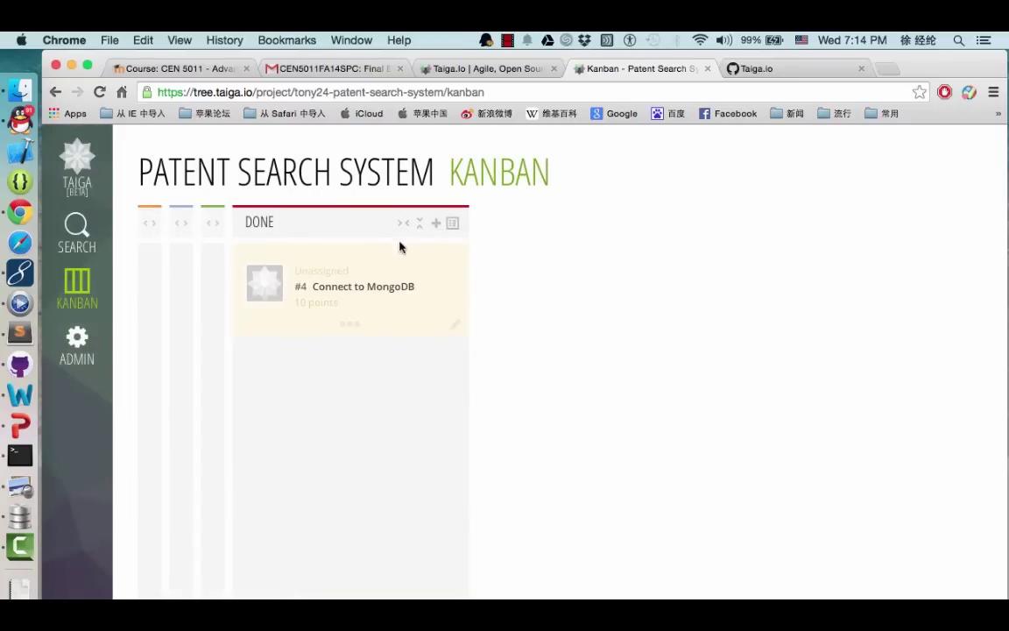
Unfold the Ready for Test, In Progress and Ready columns to show all four stories
{"action": "left_click", "coordinate": [213, 224]}
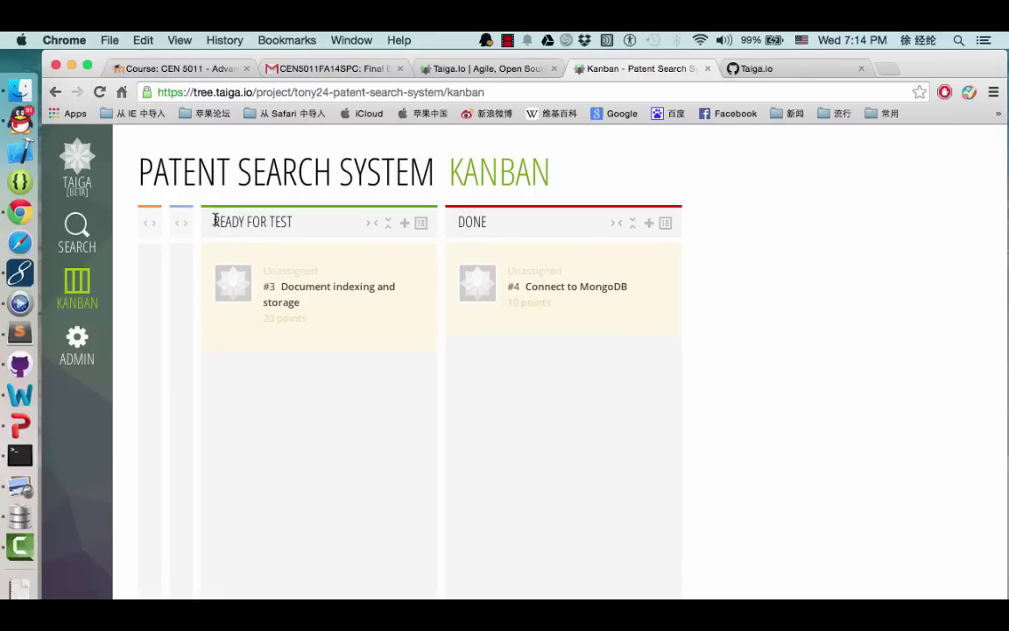
{"action": "left_click", "coordinate": [178, 226]}
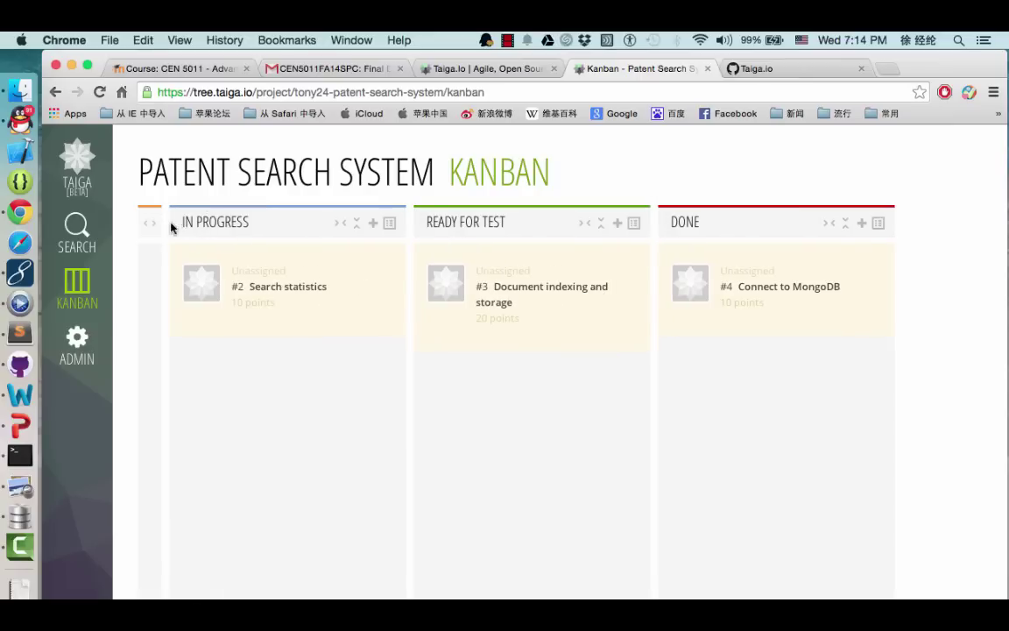
{"action": "left_click", "coordinate": [151, 226]}
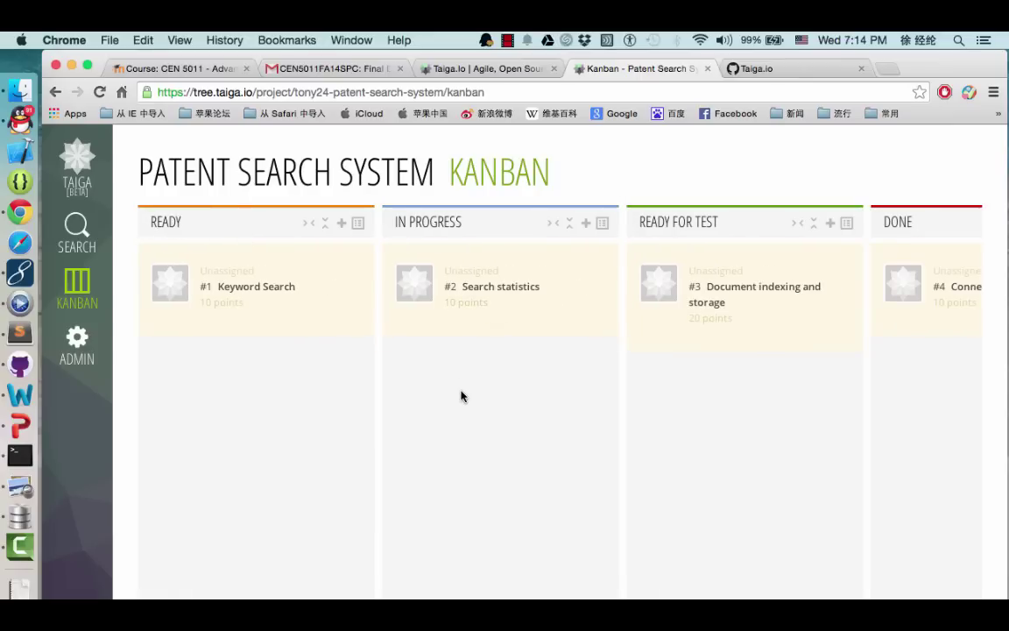
{"action": "scroll", "coordinate": [462, 396], "scroll_direction": "right", "scroll_amount": 2}
{"action": "scroll", "coordinate": [462, 396], "scroll_direction": "left", "scroll_amount": 2}
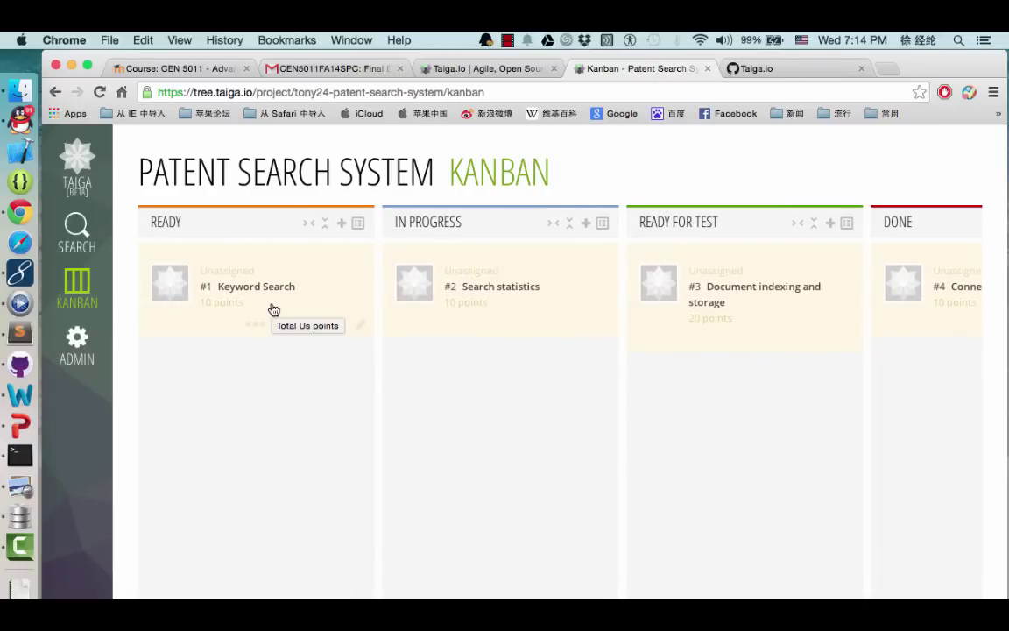
Drag Keyword Search to In Progress, and Search statistics through Ready for Test into Done
{"action": "left_click_drag", "start_coordinate": [270, 311], "coordinate": [518, 420]}
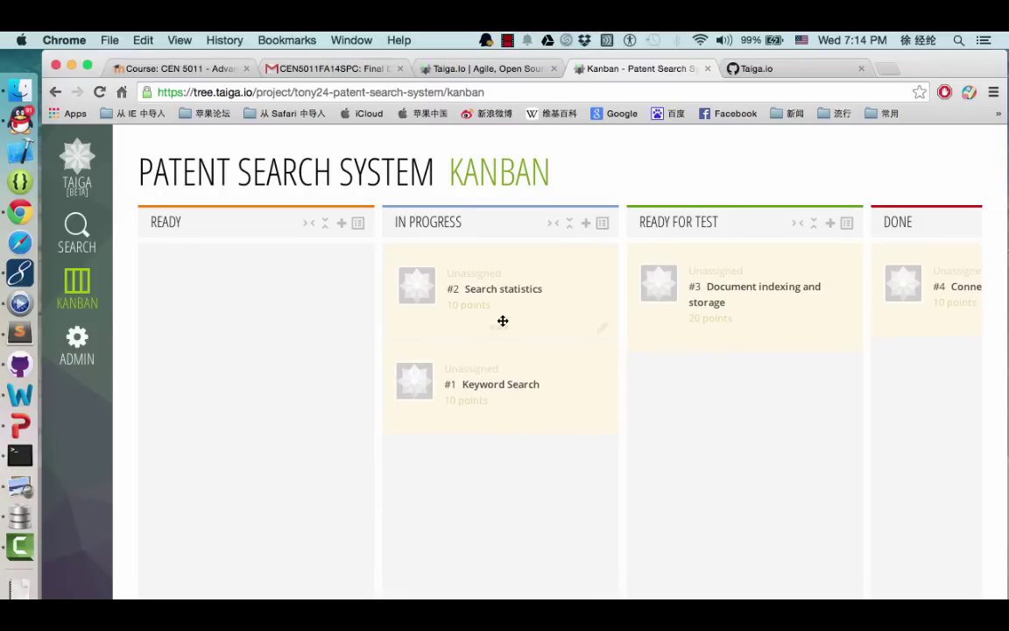
{"action": "left_click_drag", "start_coordinate": [501, 321], "coordinate": [766, 423]}
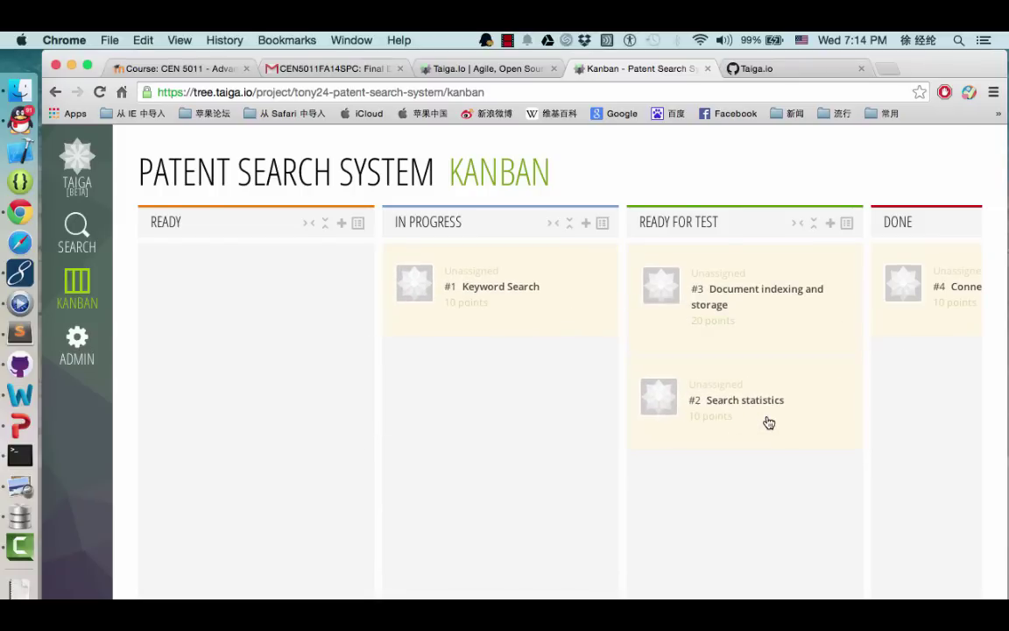
{"action": "scroll", "coordinate": [934, 411], "scroll_direction": "right", "scroll_amount": 2}
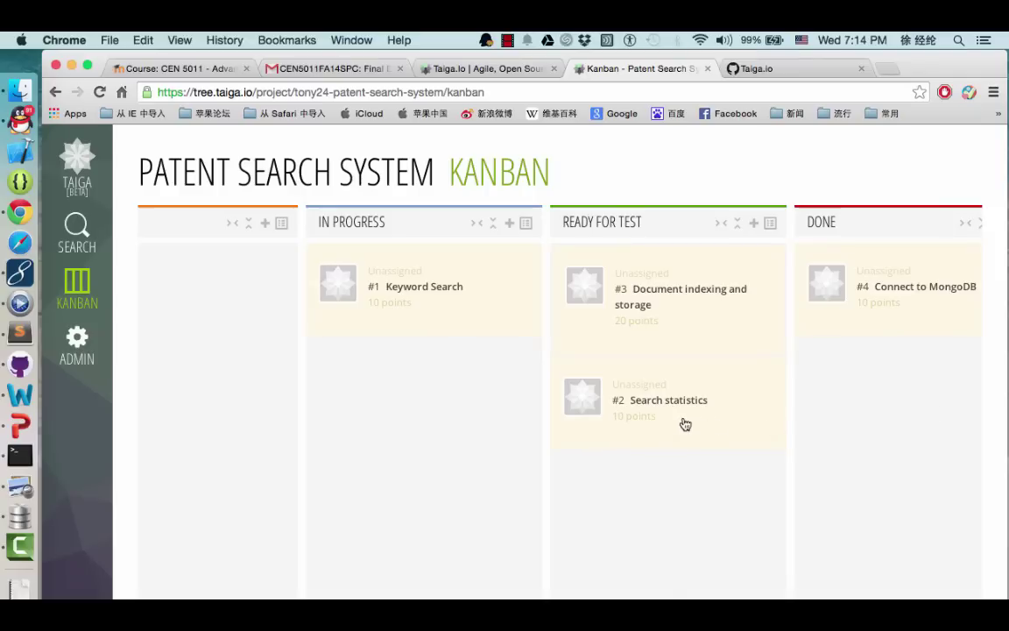
{"action": "left_click_drag", "start_coordinate": [645, 398], "coordinate": [907, 391]}
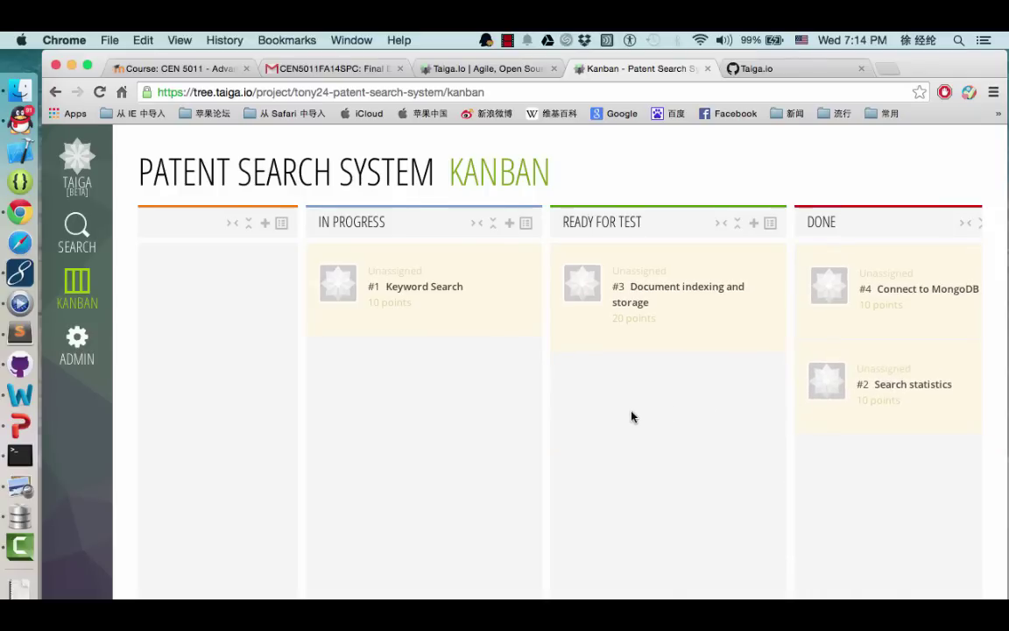
{"action": "scroll", "coordinate": [633, 418], "scroll_direction": "left", "scroll_amount": 2}
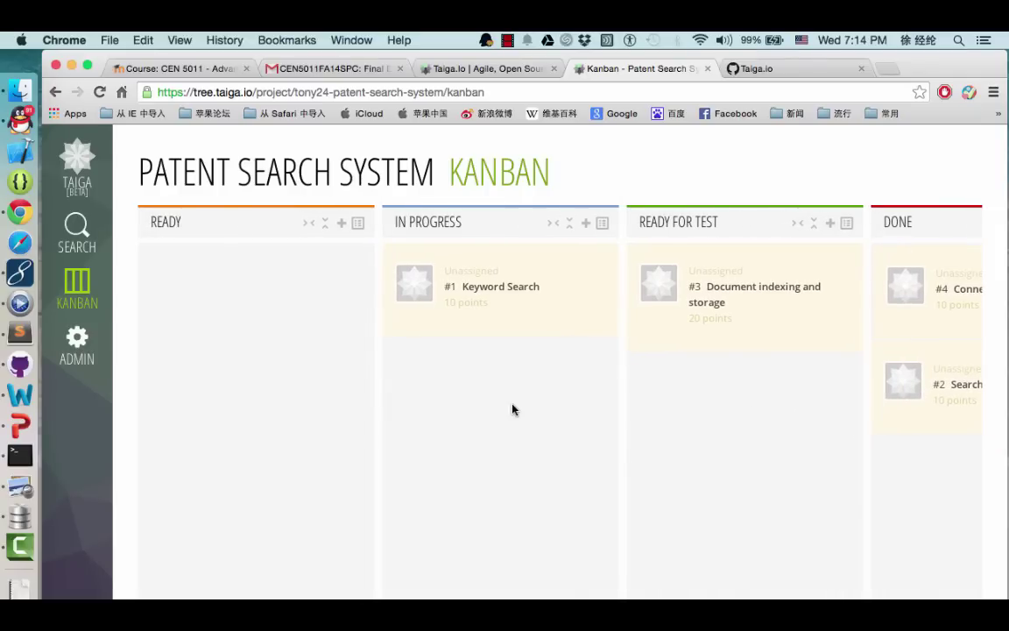
{"action": "scroll", "coordinate": [513, 409], "scroll_direction": "right", "scroll_amount": 2}
{"action": "scroll", "coordinate": [512, 409], "scroll_direction": "left", "scroll_amount": 2}
Open the movie ticket booking project from the Your Projects list
{"action": "left_click", "coordinate": [78, 165]}
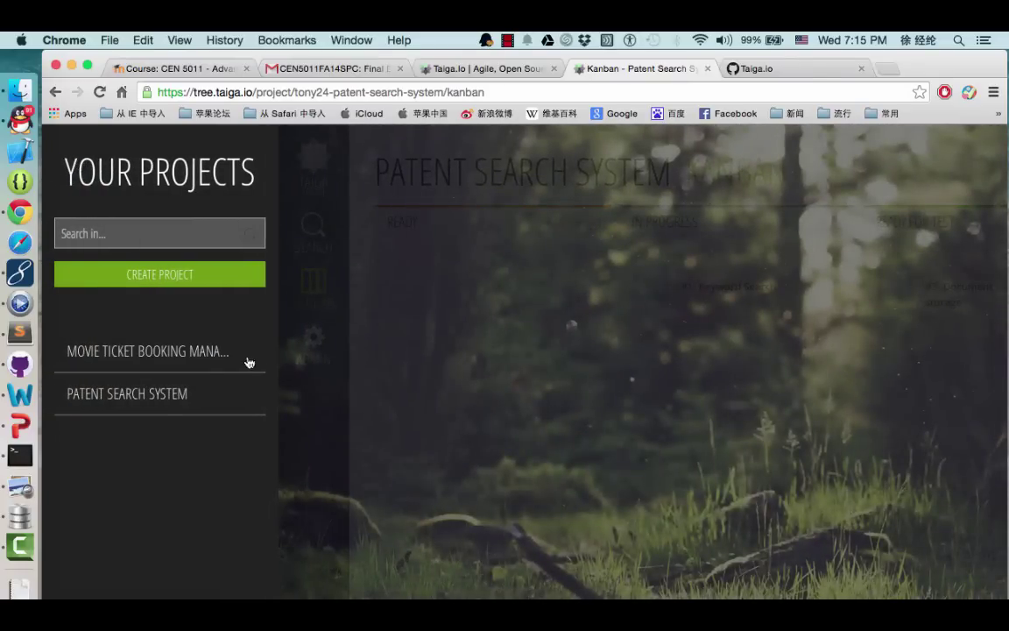
{"action": "left_click", "coordinate": [174, 361]}
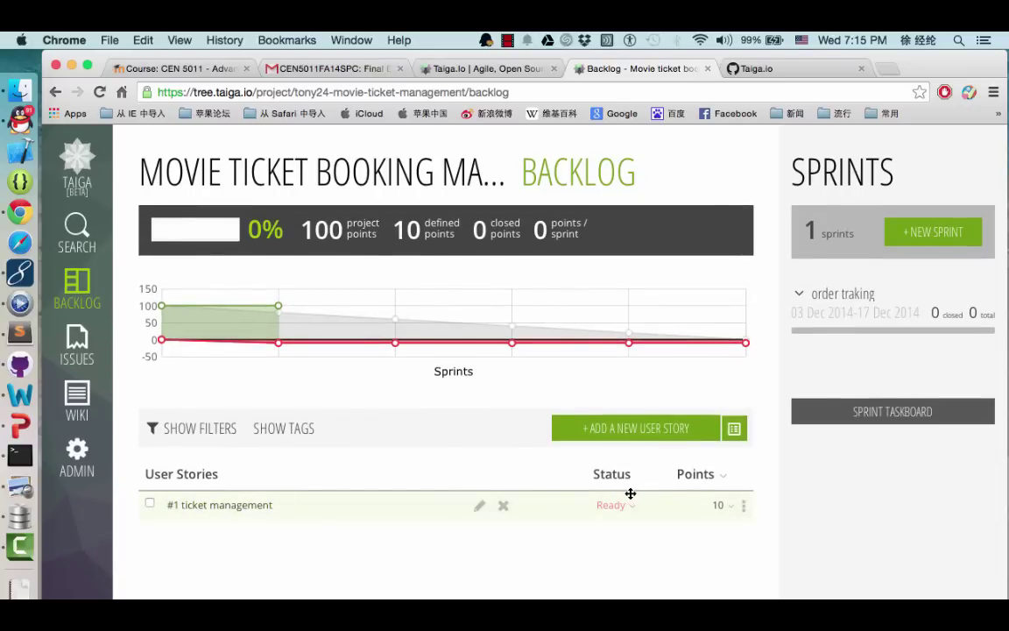
Add backlog story 'movie management': 10 back points, description 'ffff', In progress, team requirement
{"action": "left_click", "coordinate": [648, 436]}
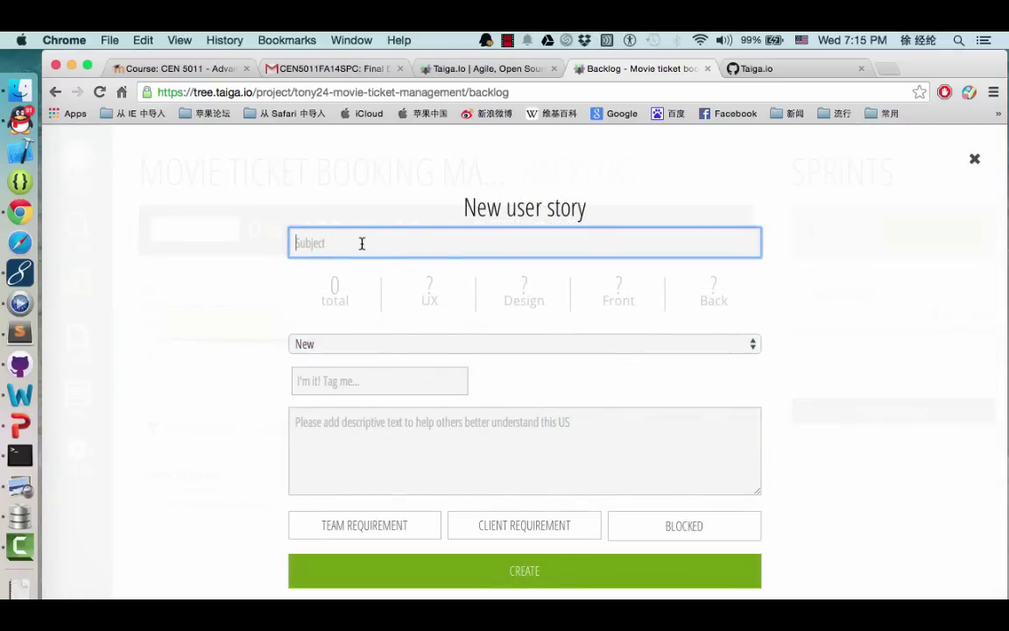
{"action": "type", "text": "movie management"}
{"action": "left_click", "coordinate": [736, 291]}
{"action": "left_click", "coordinate": [734, 395]}
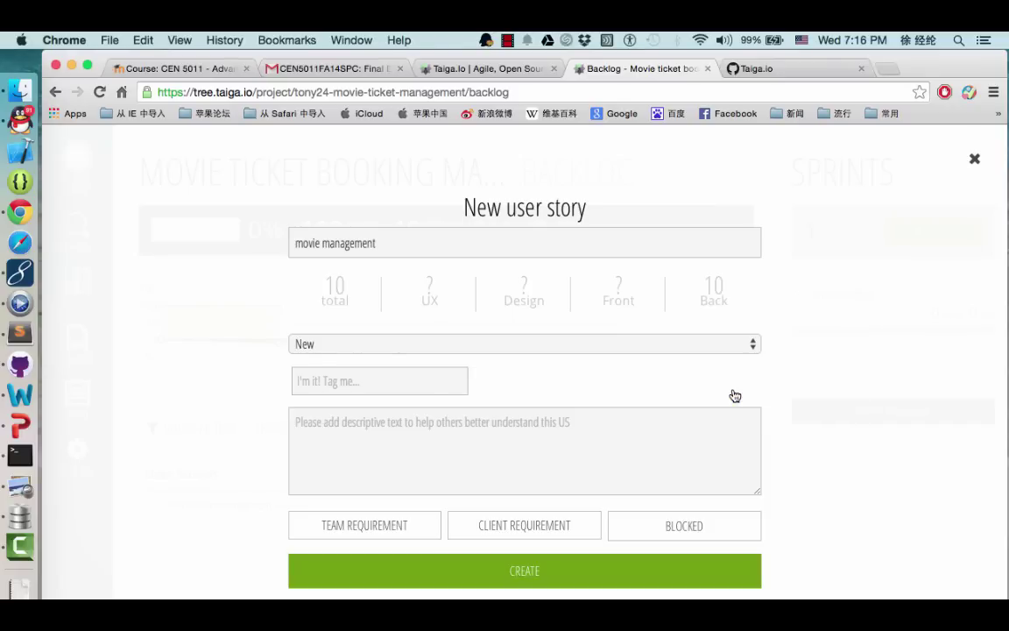
{"action": "left_click", "coordinate": [351, 420]}
{"action": "type", "text": "ffff"}
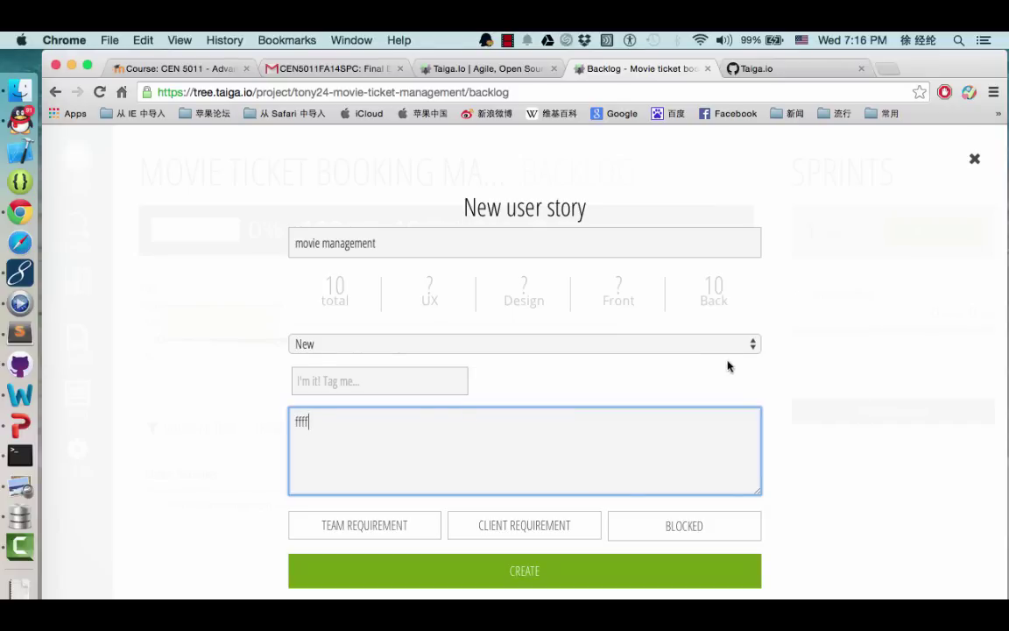
{"action": "left_click", "coordinate": [751, 343]}
{"action": "left_click", "coordinate": [533, 375]}
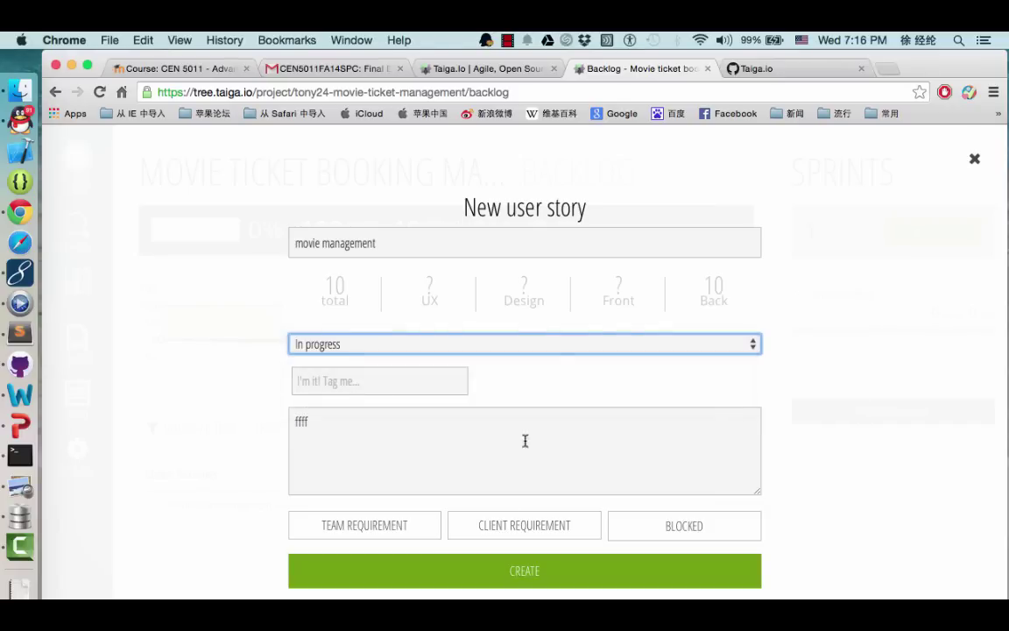
{"action": "left_click", "coordinate": [401, 529]}
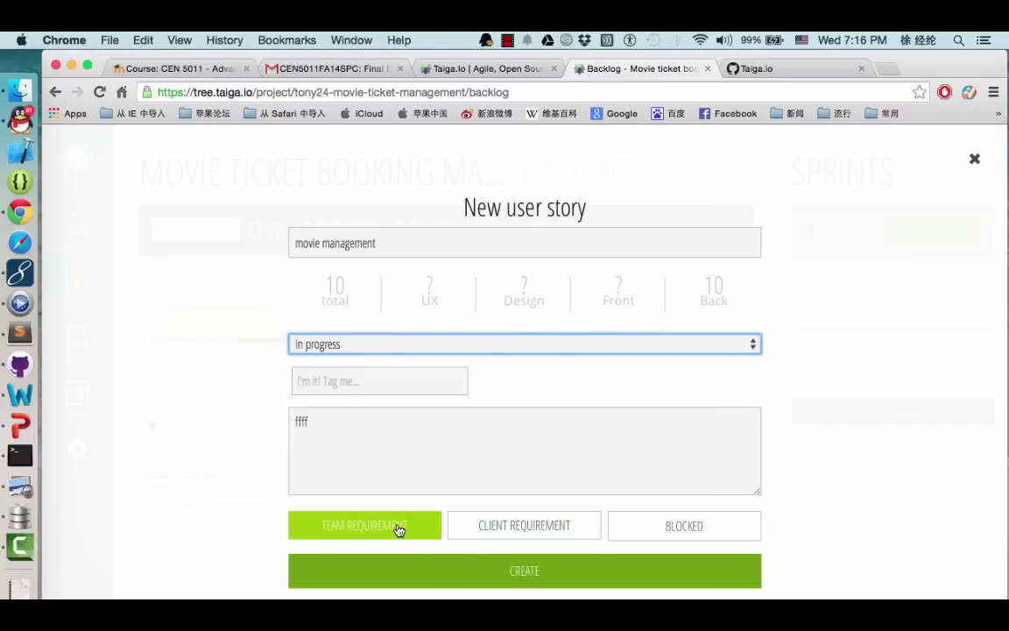
{"action": "left_click", "coordinate": [505, 569]}
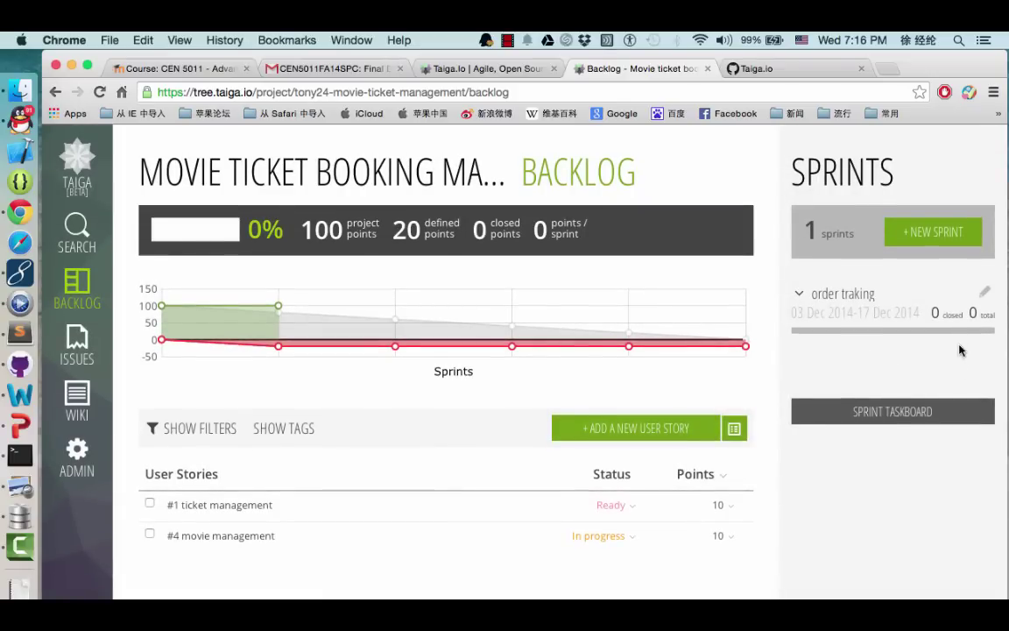
Create the sprint 'final' with its default 17–31 Dec 2014 dates, then view the project's issues
{"action": "left_click", "coordinate": [945, 239]}
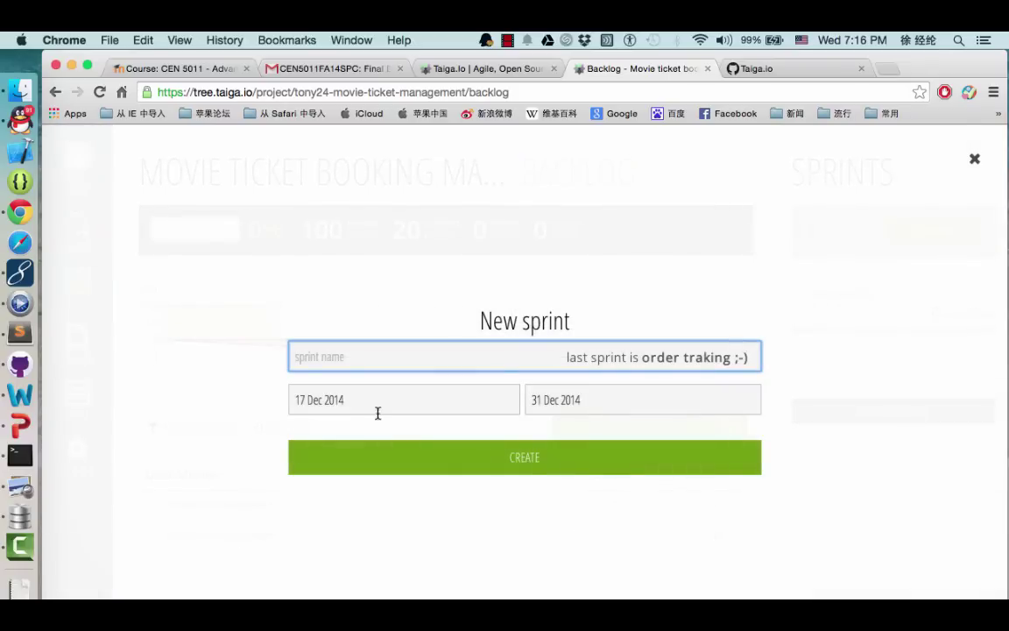
{"action": "left_click", "coordinate": [376, 354]}
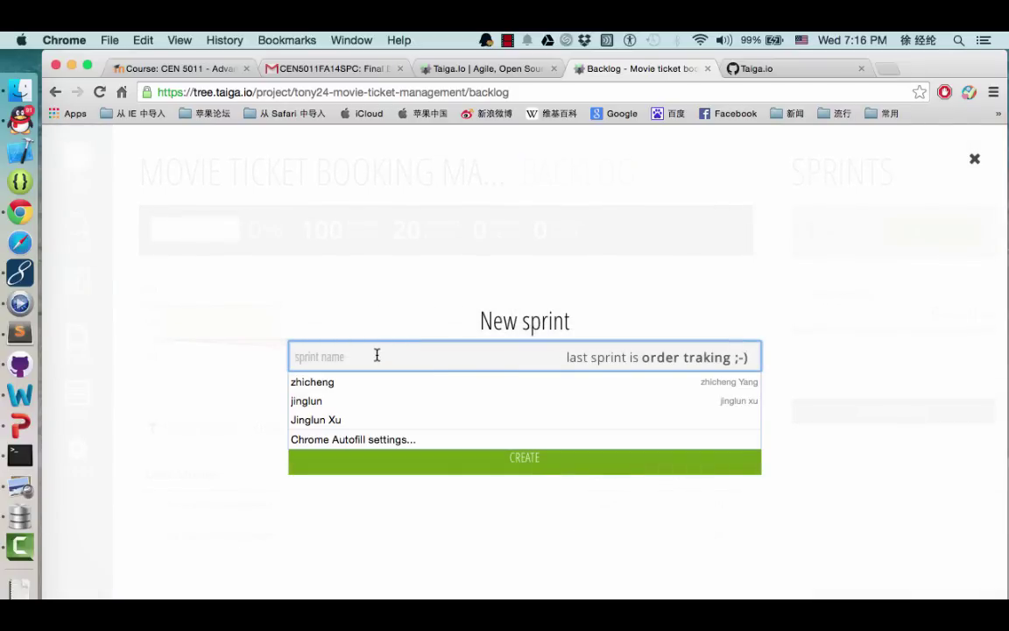
{"action": "type", "text": "final"}
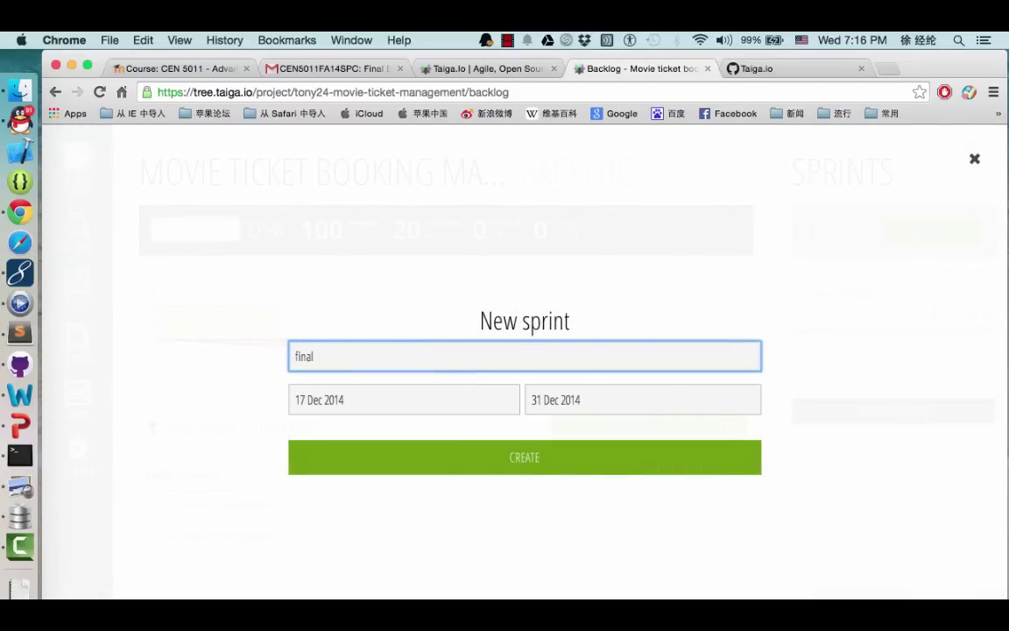
{"action": "left_click", "coordinate": [529, 461]}
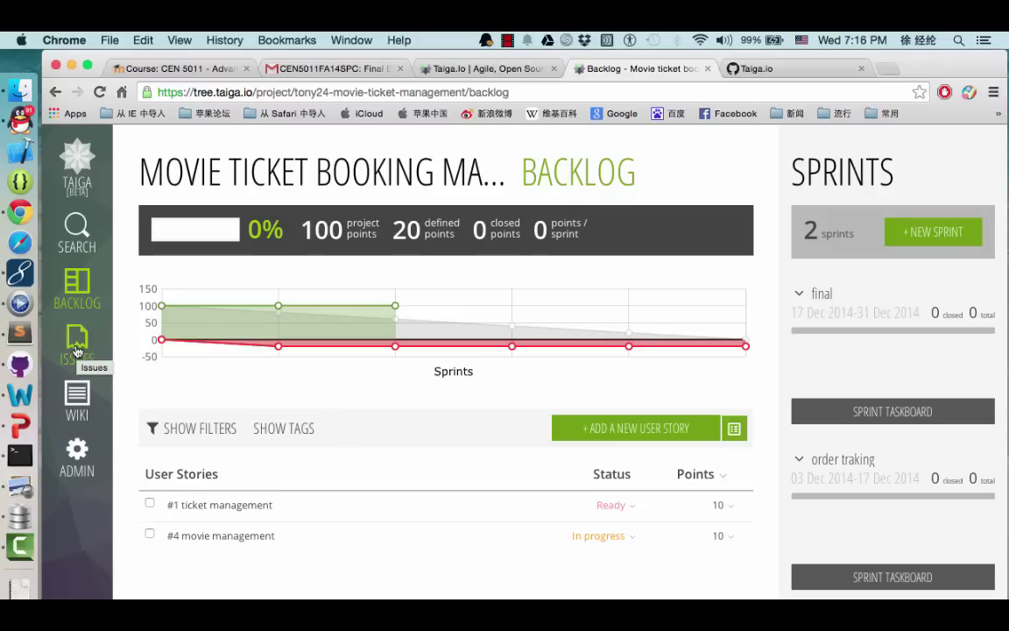
{"action": "left_click", "coordinate": [77, 351]}
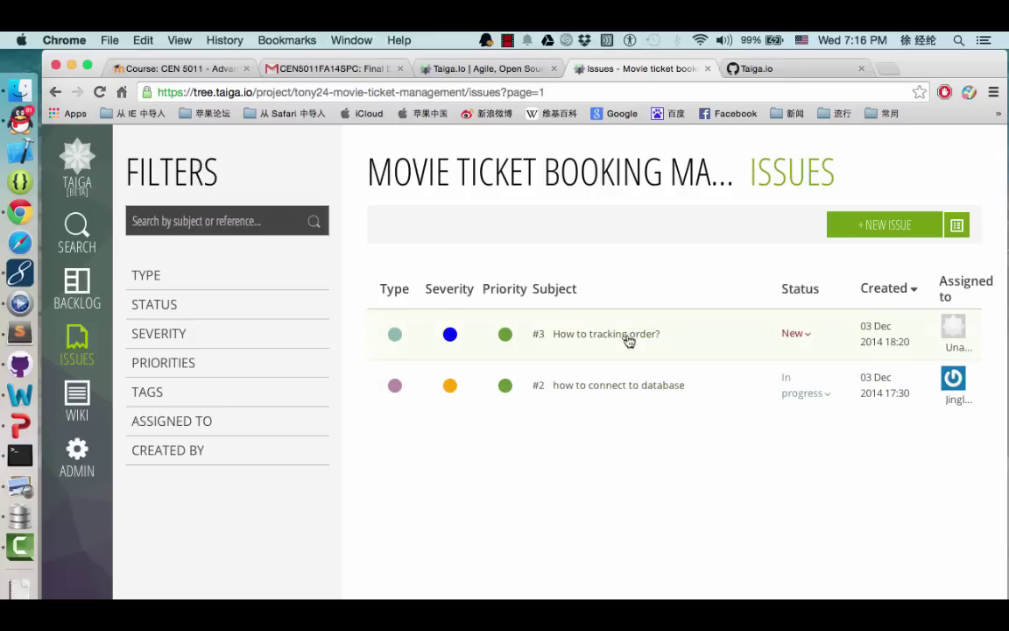
Open issue #2 'how to connect to database' from the issues list
{"action": "left_click", "coordinate": [623, 387]}
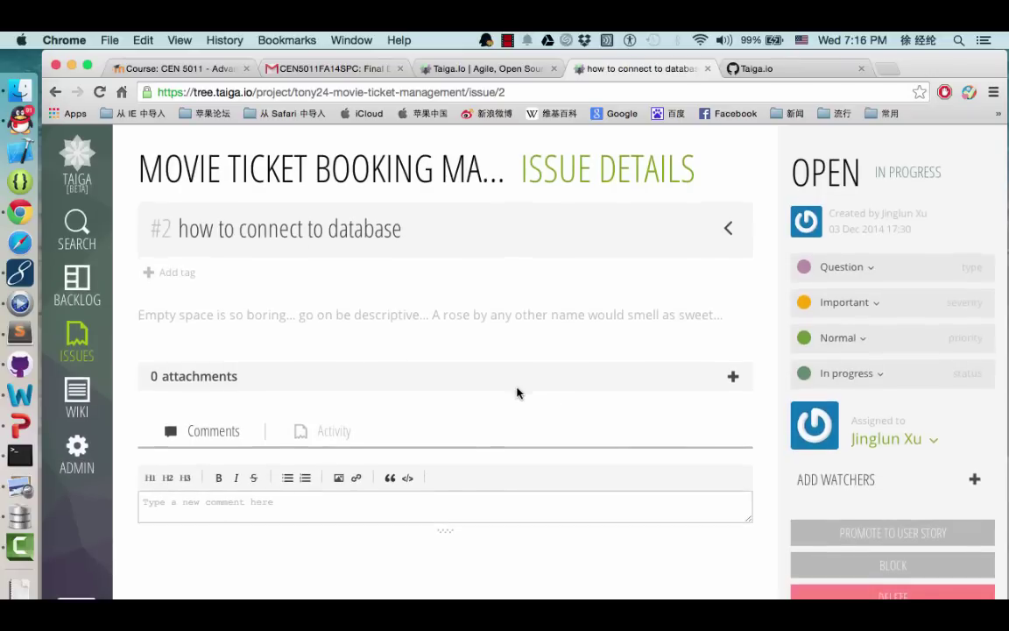
Write the comment 'solve the issue' on issue #2, correcting the misspelled 'sovle'
{"action": "left_click", "coordinate": [224, 505]}
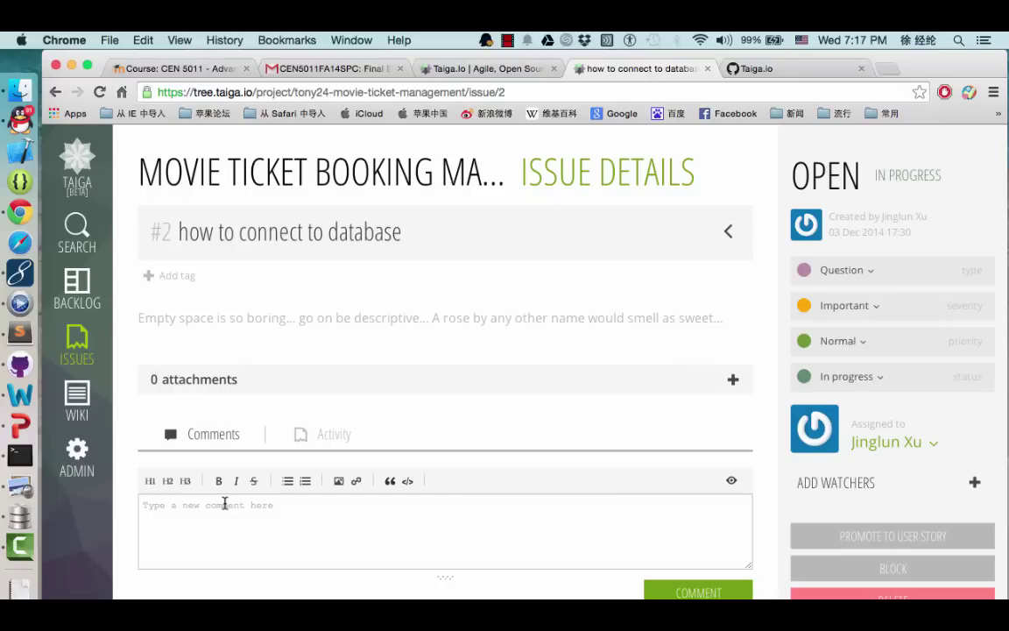
{"action": "type", "text": "sovle"}
{"action": "key", "text": "BackSpace"}
{"action": "key", "text": "BackSpace"}
{"action": "type", "text": "the issue"}
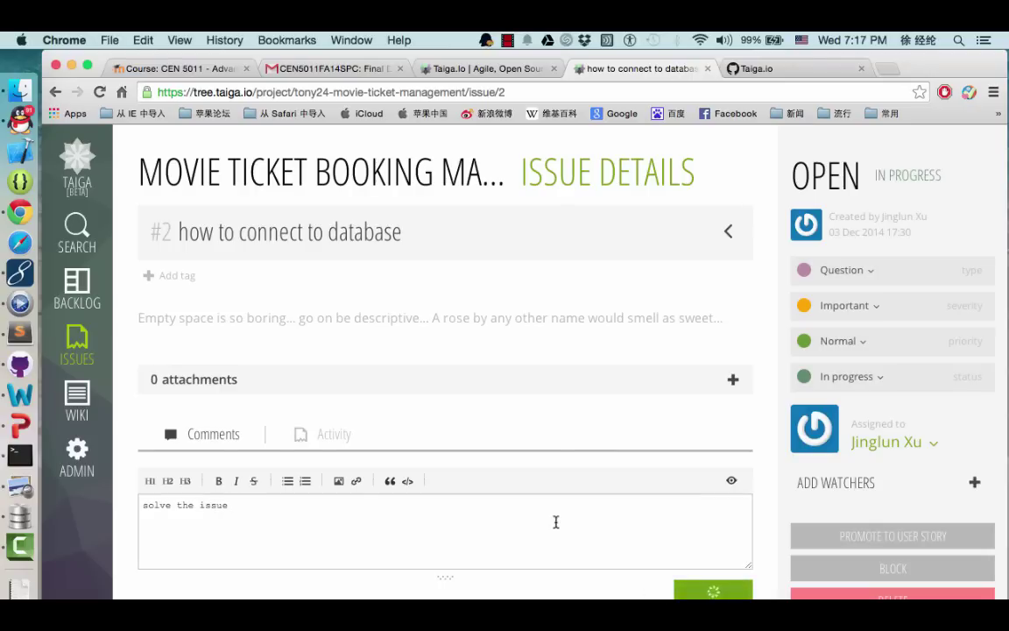
{"action": "scroll", "coordinate": [486, 489], "scroll_direction": "down", "scroll_amount": 1}
{"action": "scroll", "coordinate": [487, 489], "scroll_direction": "down", "scroll_amount": 1}
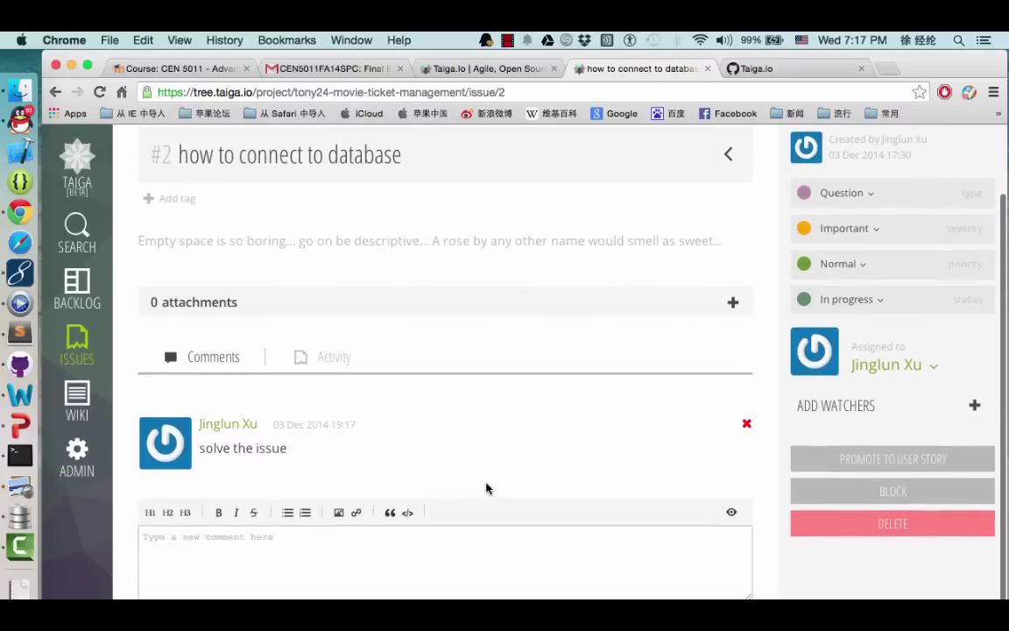
{"action": "scroll", "coordinate": [486, 489], "scroll_direction": "up", "scroll_amount": 1}
{"action": "scroll", "coordinate": [487, 489], "scroll_direction": "down", "scroll_amount": 1}
{"action": "scroll", "coordinate": [486, 489], "scroll_direction": "up", "scroll_amount": 2}
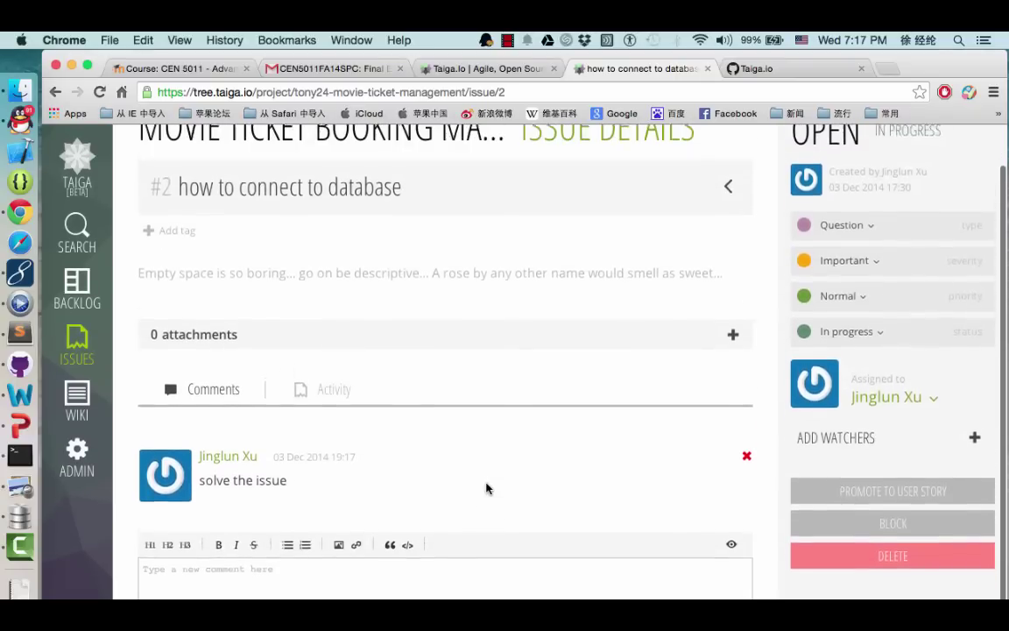
{"action": "scroll", "coordinate": [486, 485], "scroll_direction": "down", "scroll_amount": 2}
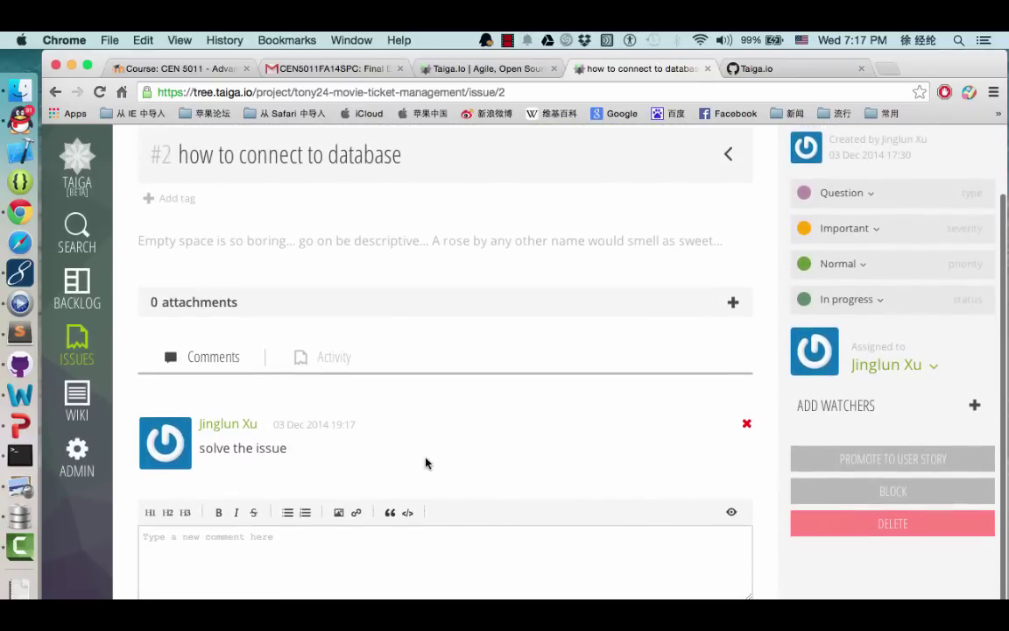
{"action": "scroll", "coordinate": [442, 325], "scroll_direction": "up", "scroll_amount": 1}
{"action": "scroll", "coordinate": [319, 289], "scroll_direction": "up", "scroll_amount": 1}
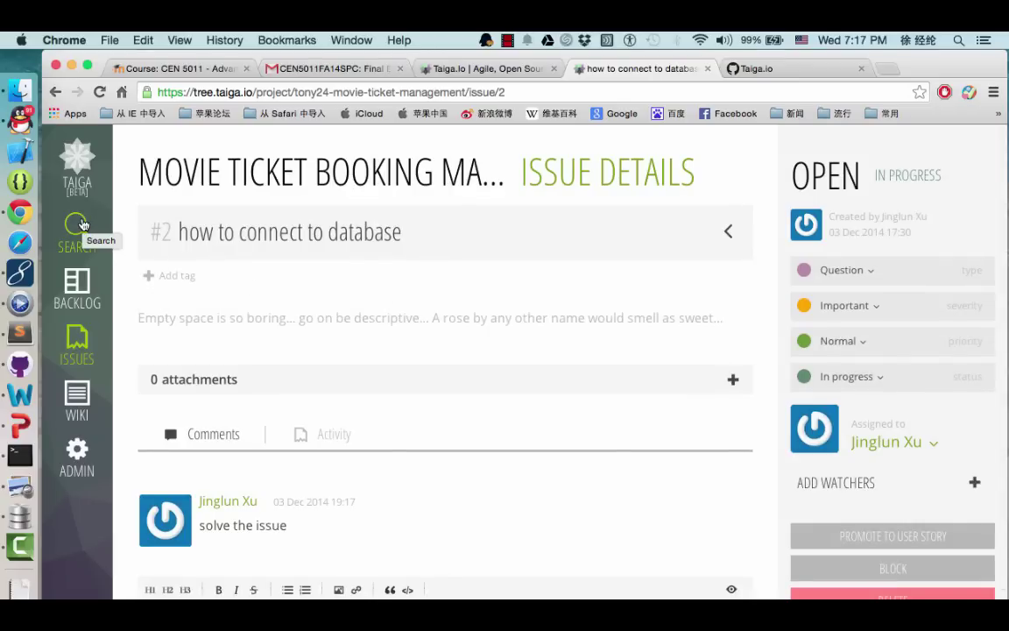
Search the project for 'movie management', then show the presentation's 'Choose a template' slide
{"action": "left_click", "coordinate": [82, 224]}
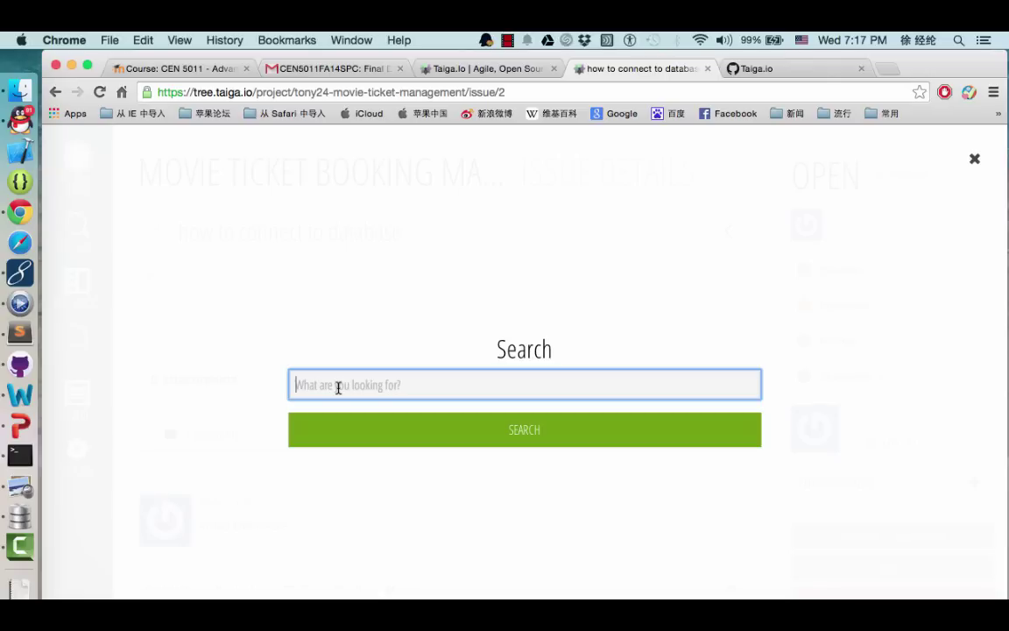
{"action": "type", "text": "m"}
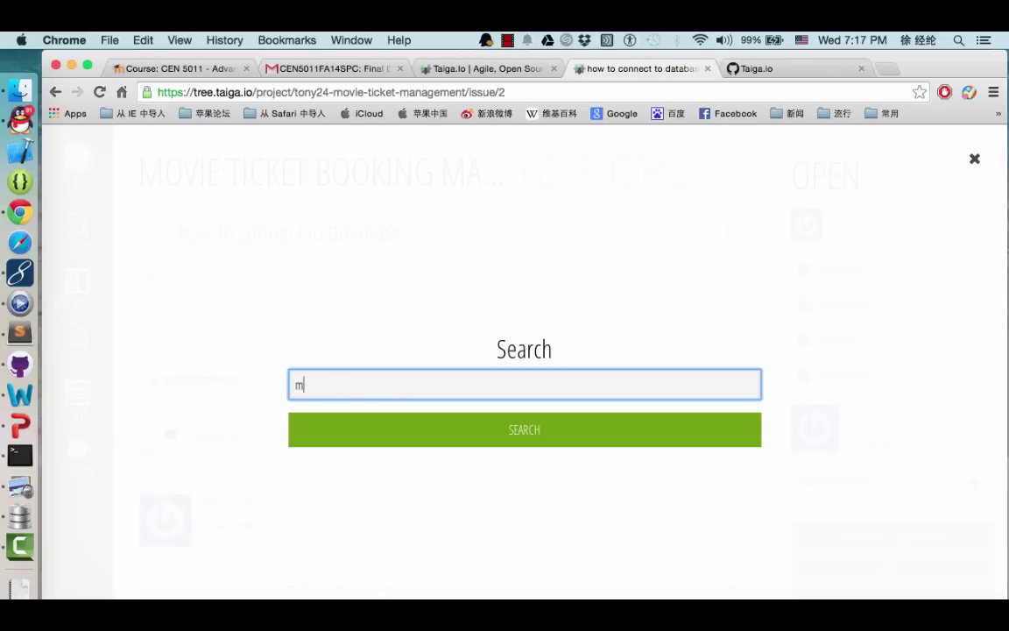
{"action": "type", "text": "ovie management"}
{"action": "left_click", "coordinate": [417, 428]}
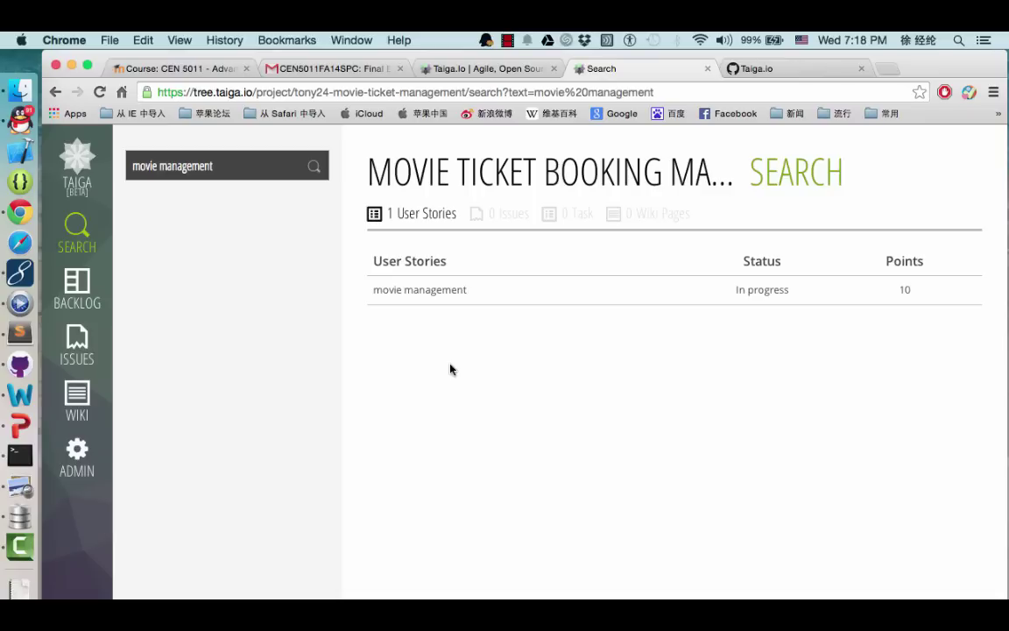
{"action": "left_click", "coordinate": [26, 426]}
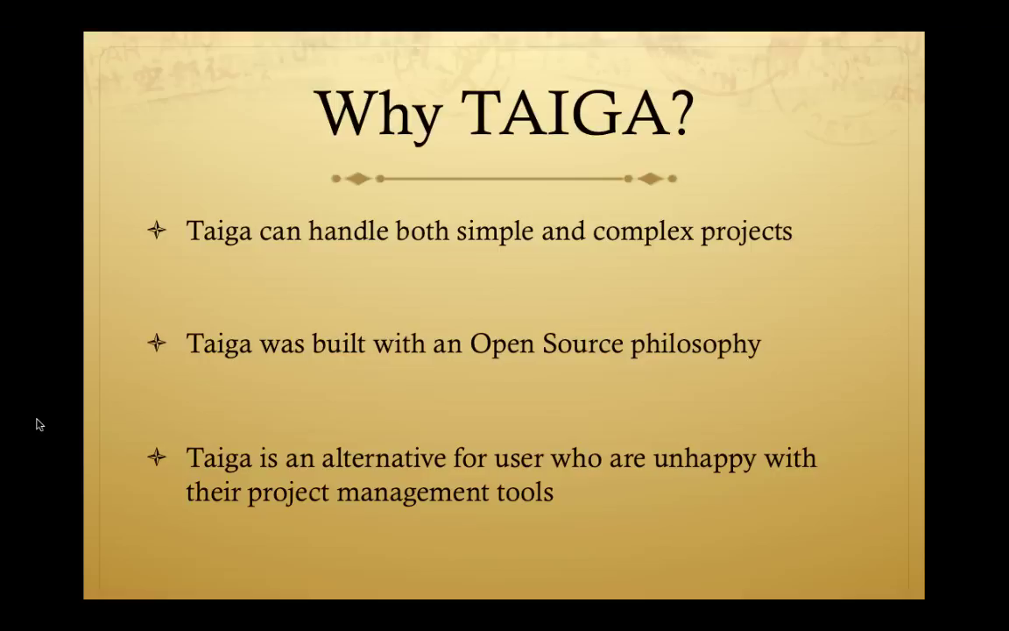
{"action": "left_click", "coordinate": [355, 408]}
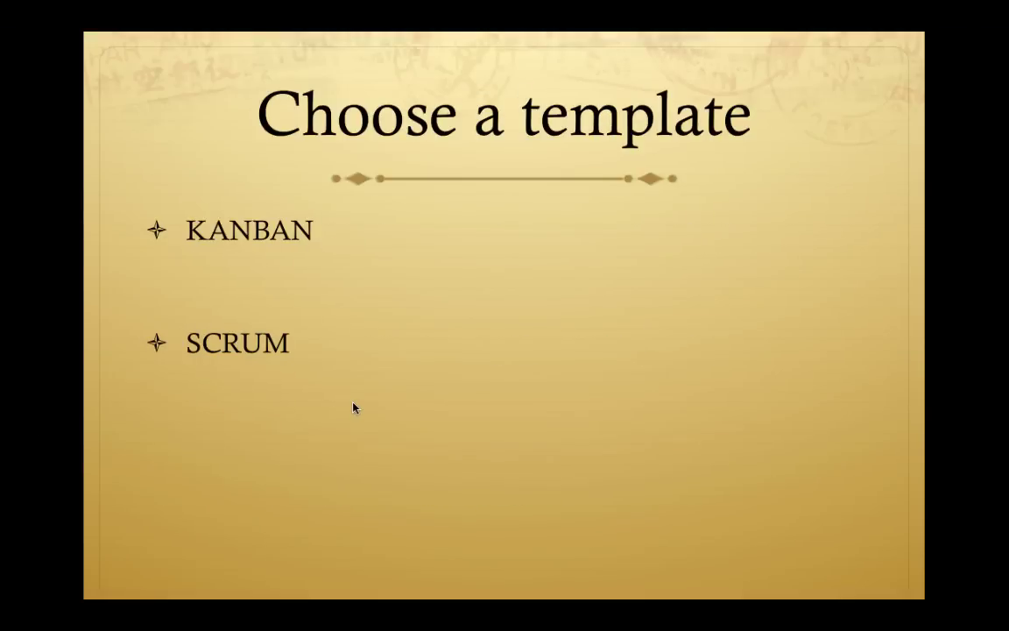